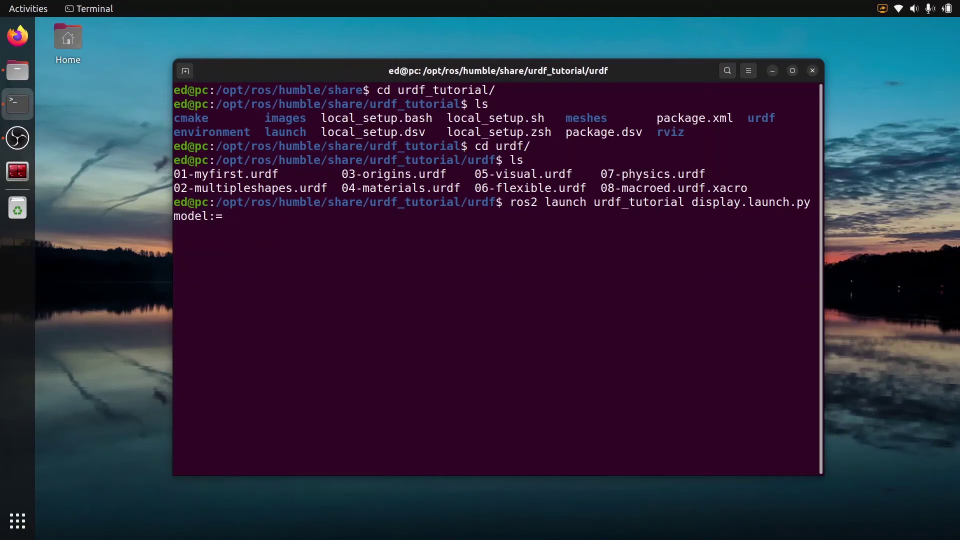
# Highlight the 07-physics.urdf file name, then hide the robot body so only TF frames show
pyautogui.moveTo(601, 174); pyautogui.dragTo(703, 174)
pyautogui.click(703, 174)
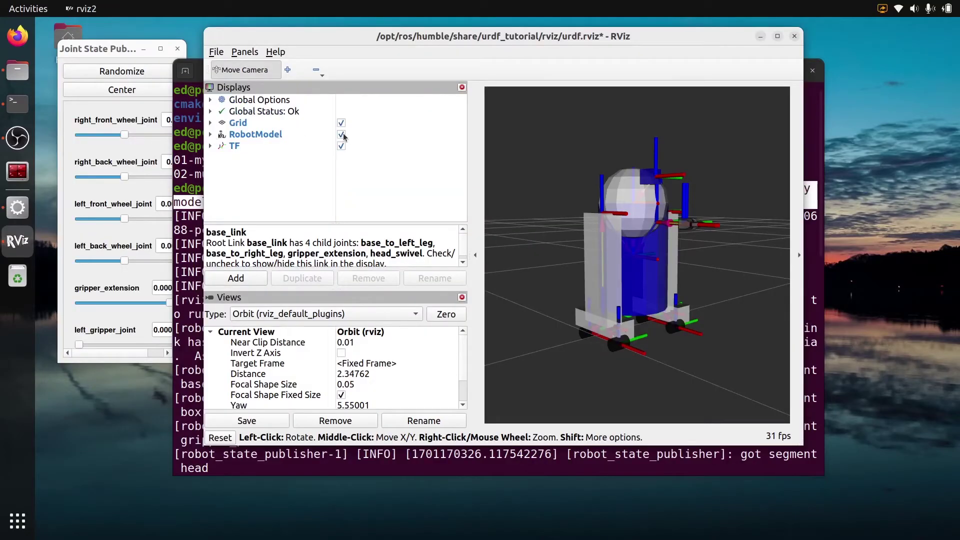
pyautogui.click(341, 135)
pyautogui.scroll(2, 656, 229)
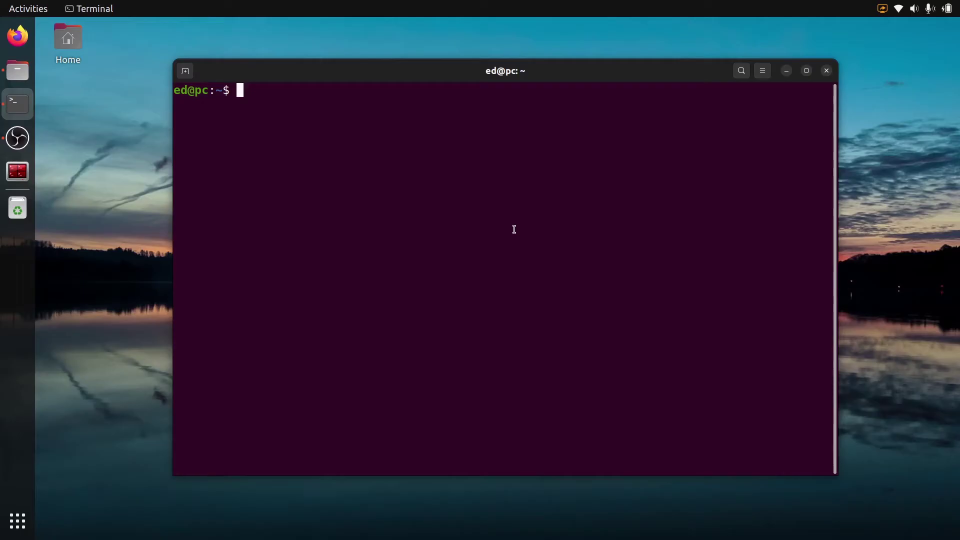
# Install ros-humble-urdf-tutorial with sudo apt, entering the account password when prompted
pyautogui.write('sudo apt ')
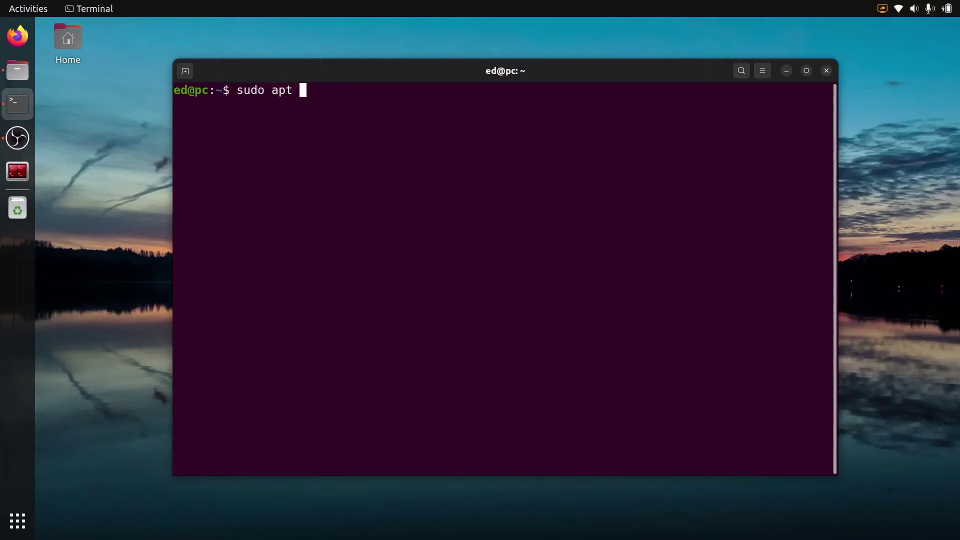
pyautogui.write('install ros')
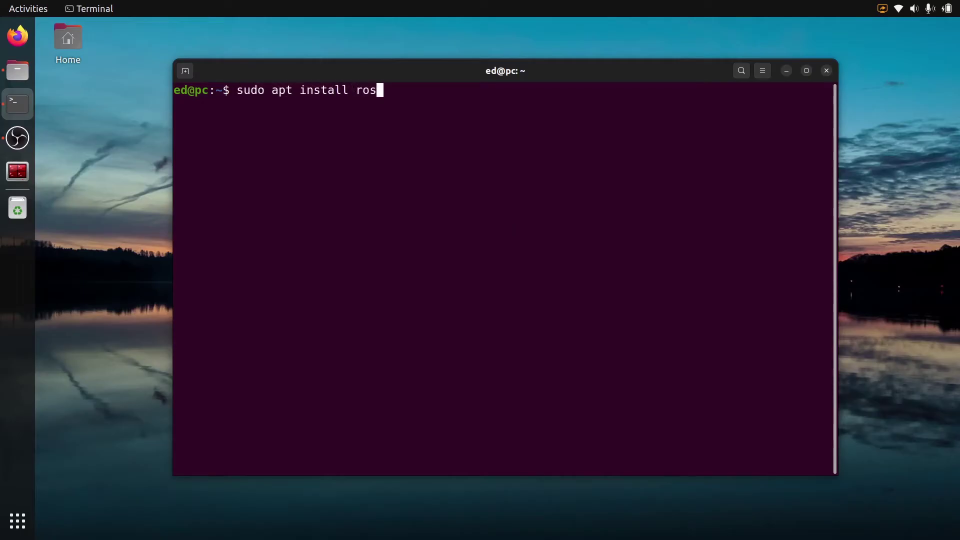
pyautogui.write('-humble-urdf-t')
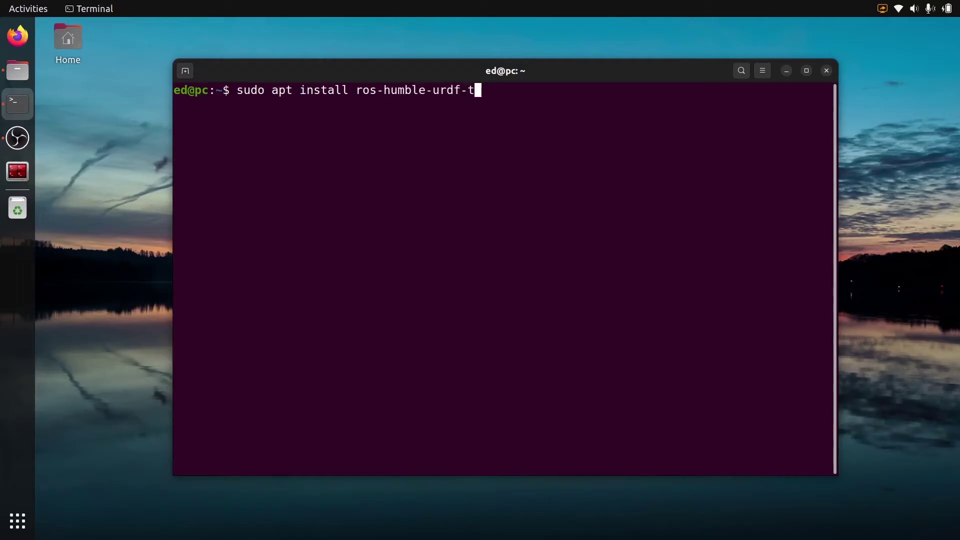
pyautogui.write('u')
pyautogui.press('Tab')
pyautogui.press('Return')
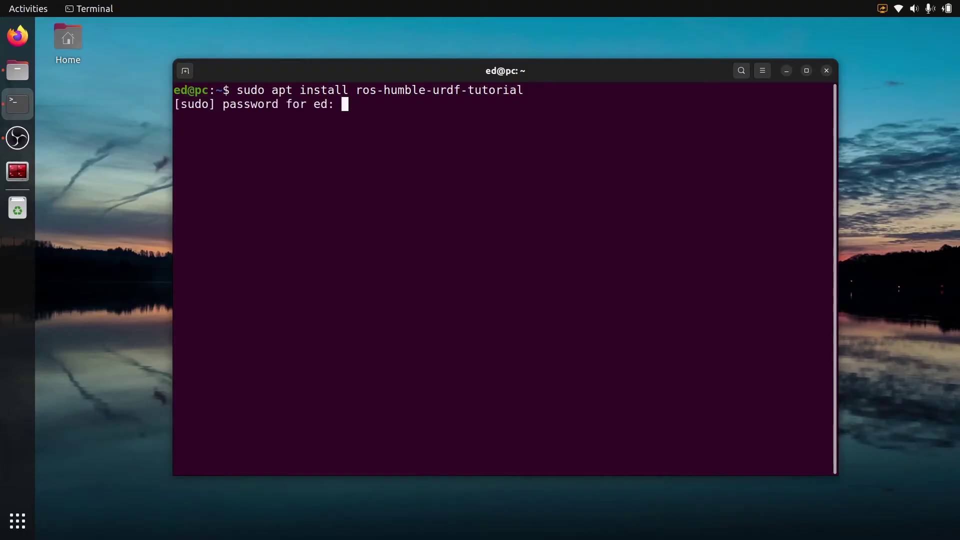
pyautogui.press('Return')
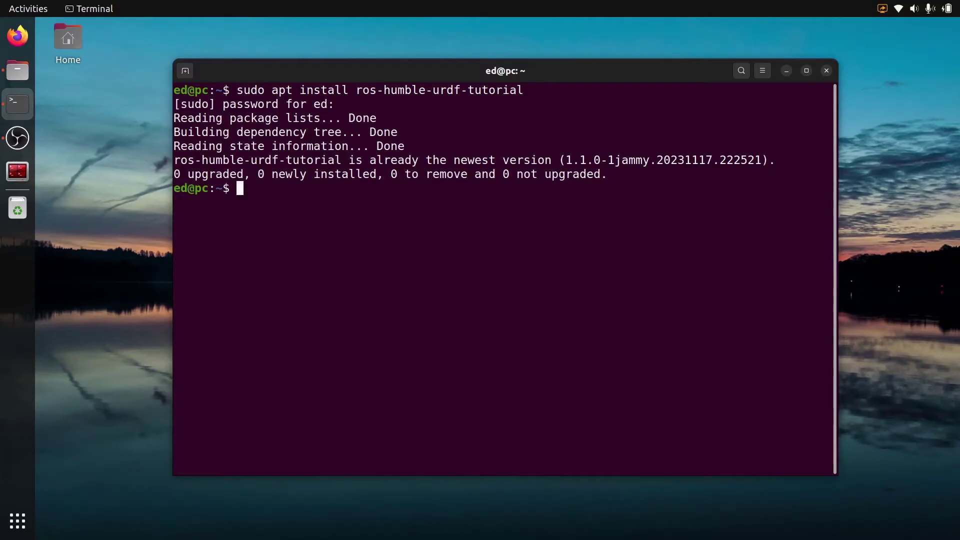
# Source /opt/ros/humble/setup.bash
pyautogui.write('source /opt/')
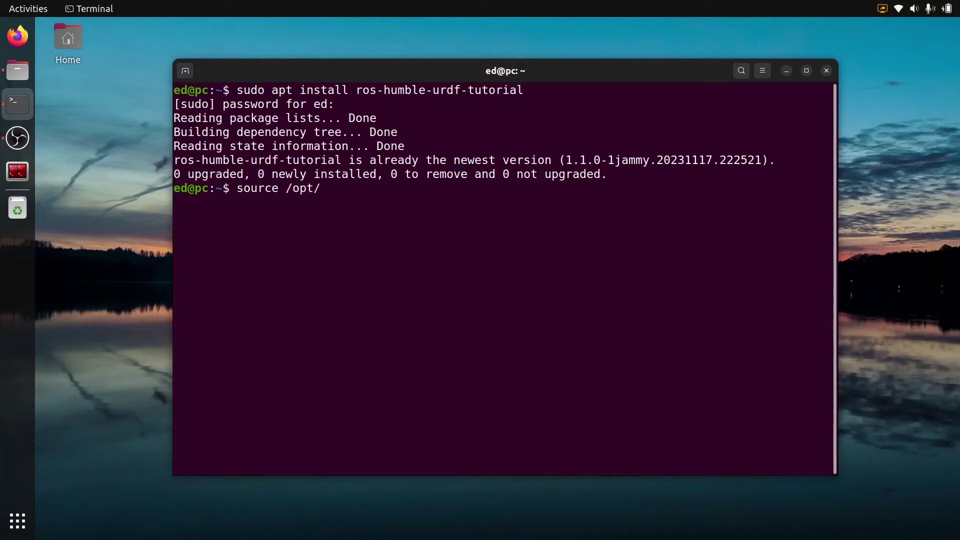
pyautogui.press('Tab')
pyautogui.write('humble/')
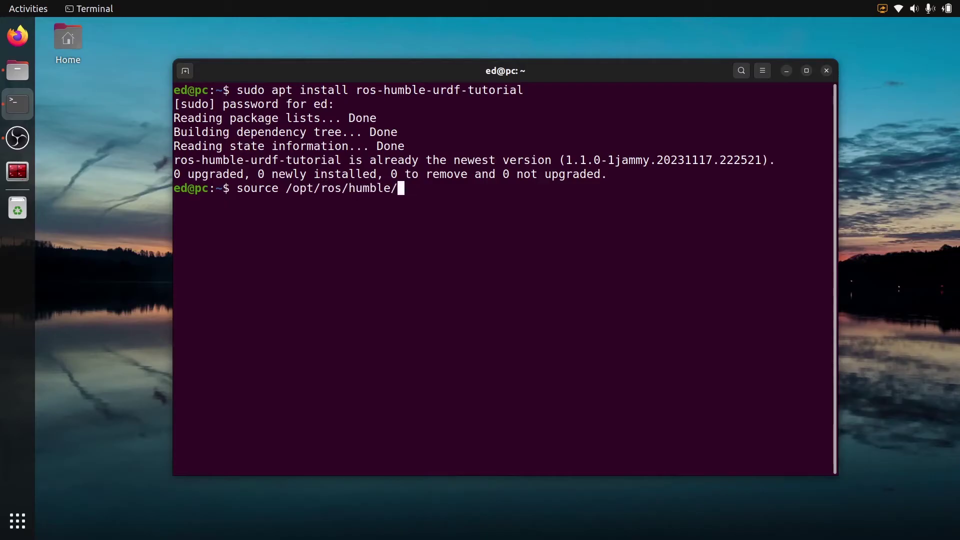
pyautogui.write('setup.bash')
pyautogui.press('Return')
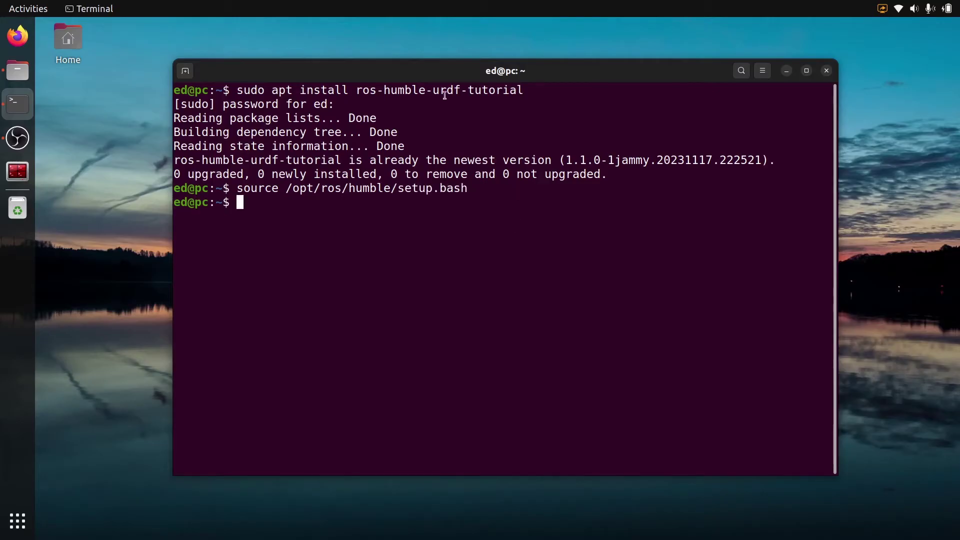
# Point out the urdf-tutorial package name in the output, then clear the terminal
pyautogui.moveTo(433, 90); pyautogui.dragTo(524, 91)
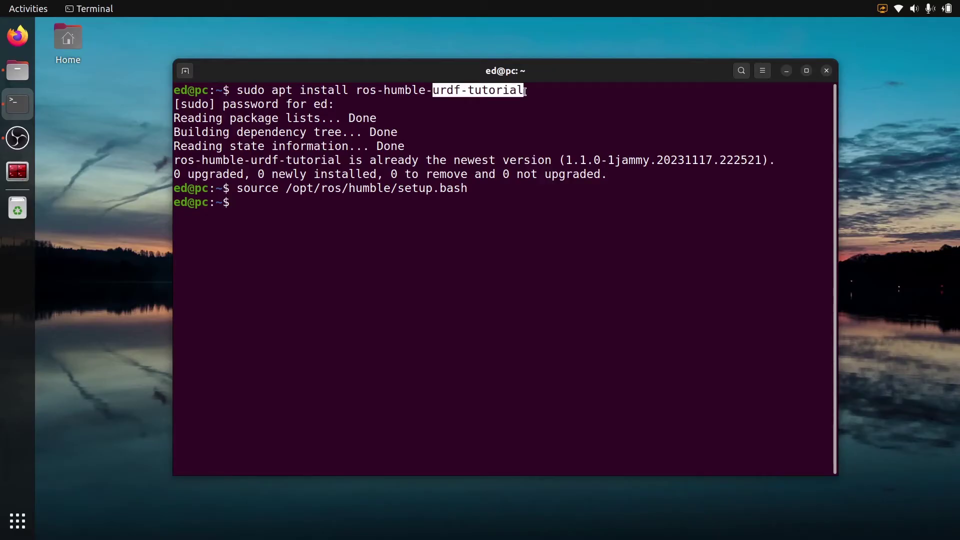
pyautogui.click(525, 91)
pyautogui.write('clear')
pyautogui.press('Return')
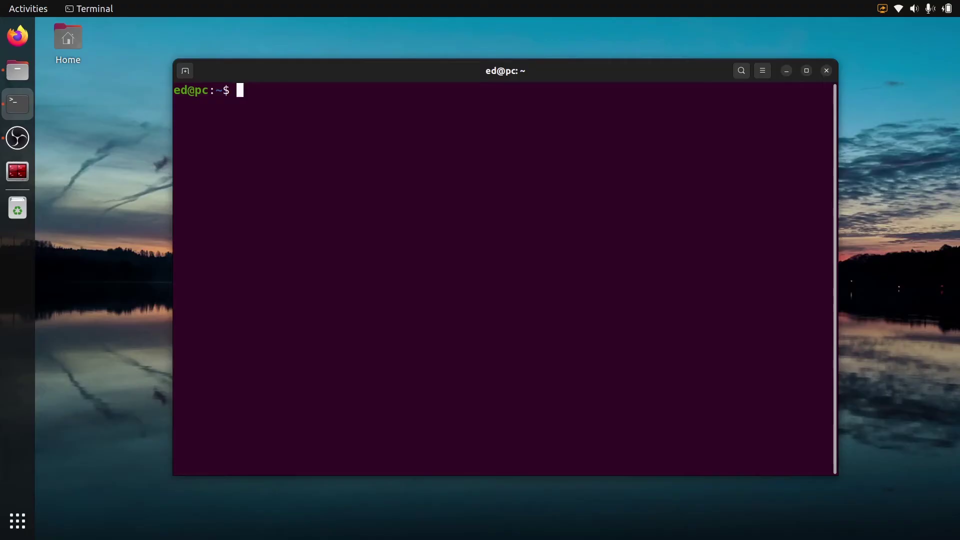
# Change to /opt/ros/humble/share, list its installed packages, then clear the screen
pyautogui.write('cd /opt/r')
pyautogui.press('Tab')
pyautogui.write('hu')
pyautogui.press('Tab')
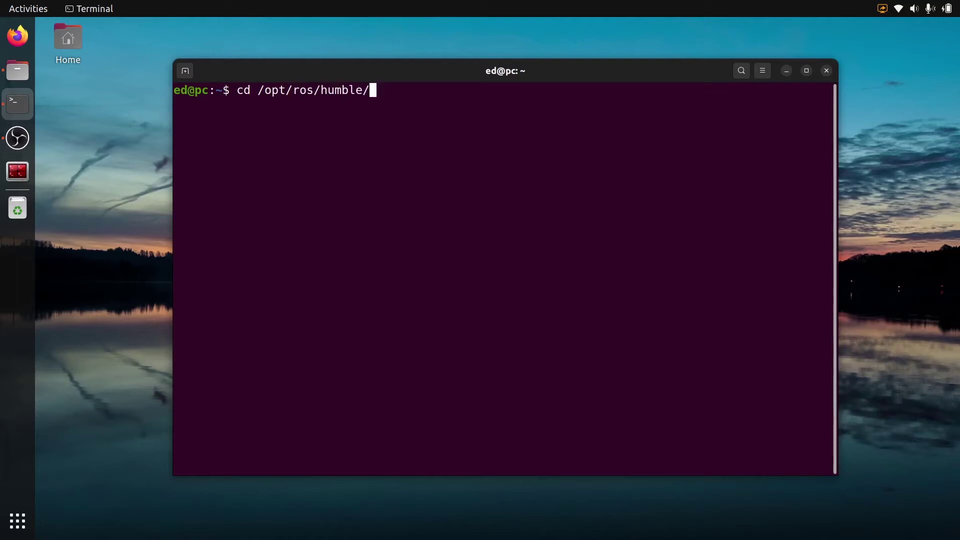
pyautogui.write('sh')
pyautogui.press('Tab')
pyautogui.press('Return')
pyautogui.write('ls')
pyautogui.press('Return')
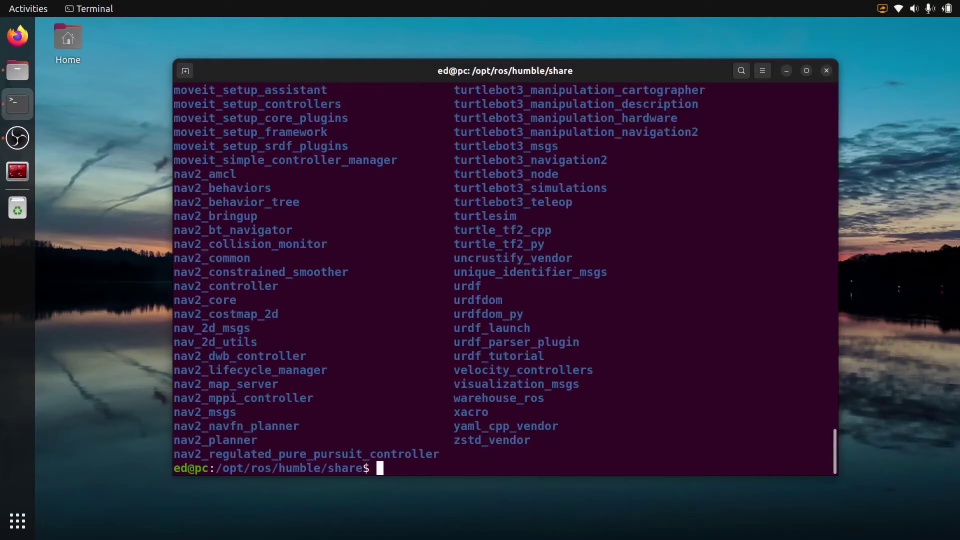
pyautogui.scroll(15, 507, 231)
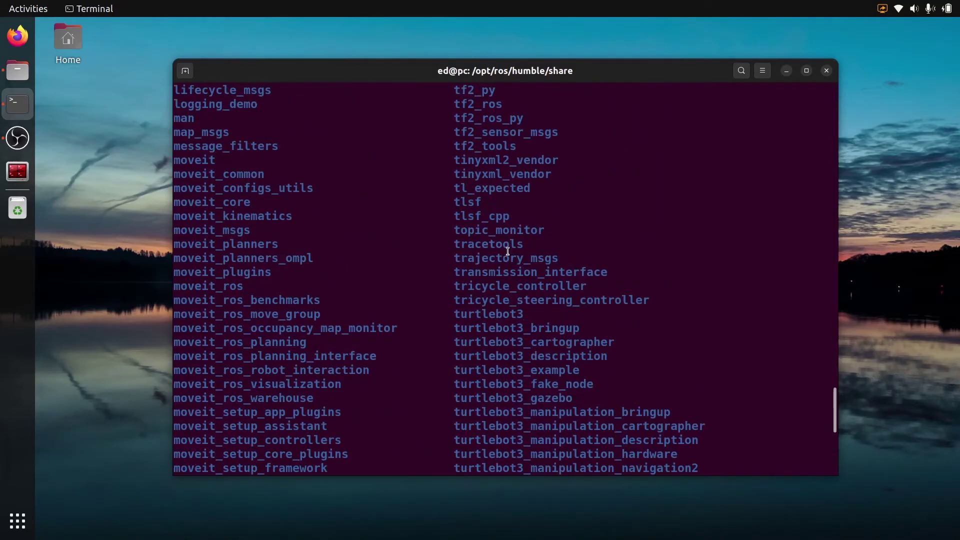
pyautogui.scroll(-11, 508, 248)
pyautogui.scroll(-4, 508, 249)
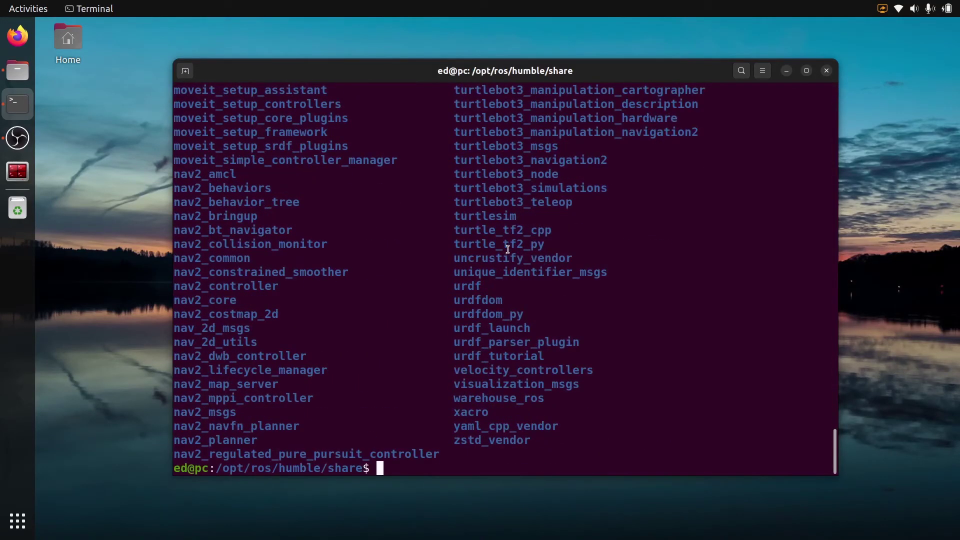
pyautogui.write('clear')
pyautogui.press('Return')
# Move into urdf_tutorial/urdf, listing each folder, and point out 07-physics.urdf
pyautogui.write('cd urdf_t')
pyautogui.press('Tab')
pyautogui.press('Return')
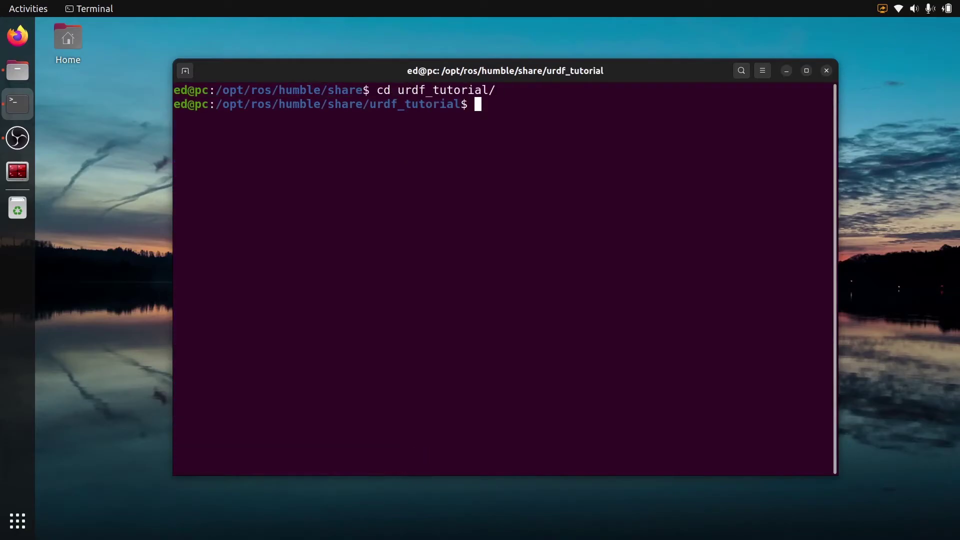
pyautogui.write('ls')
pyautogui.press('Return')
pyautogui.write('cd u')
pyautogui.press('Tab')
pyautogui.press('Return')
pyautogui.write('ls')
pyautogui.press('Return')
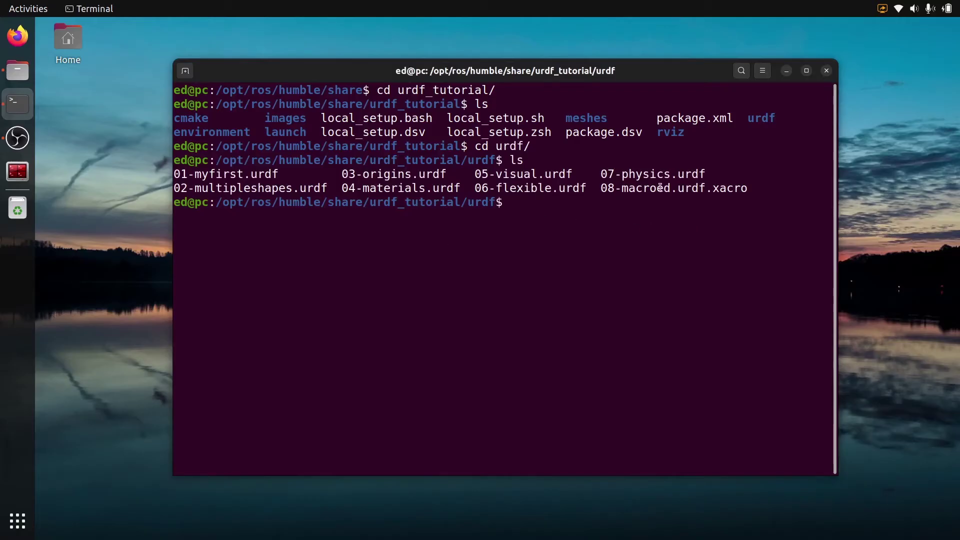
pyautogui.moveTo(601, 174); pyautogui.dragTo(707, 173)
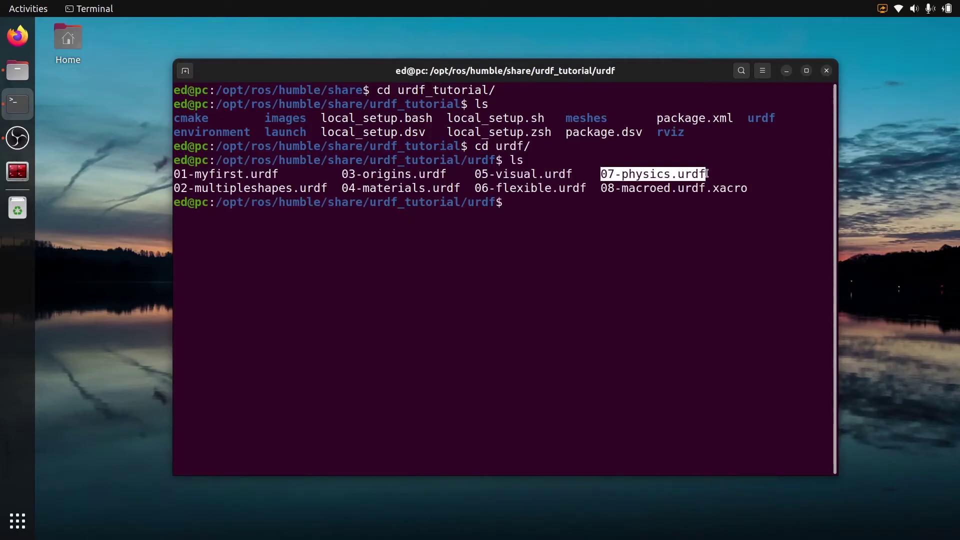
pyautogui.click(706, 174)
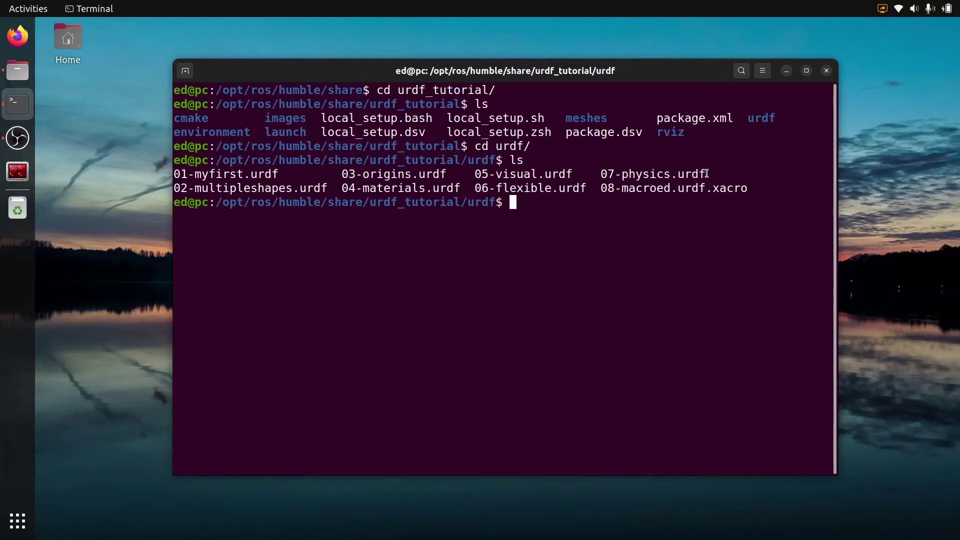
# Type 'ros2 launch urdf_tutorial display.launch.py' using Tab completion
pyautogui.write('ros2 launch urdf_')
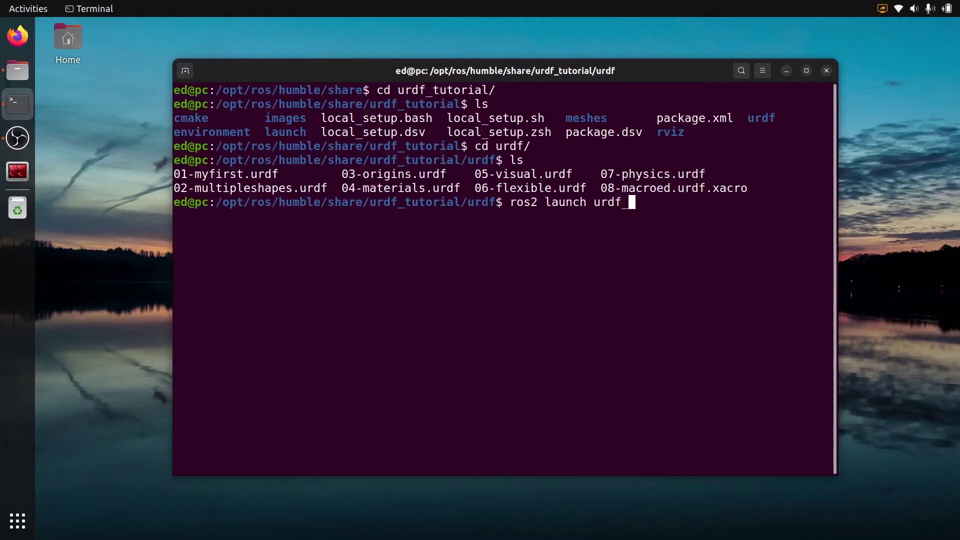
pyautogui.write('t')
pyautogui.press('Tab')
pyautogui.write('dis')
pyautogui.press('Tab')
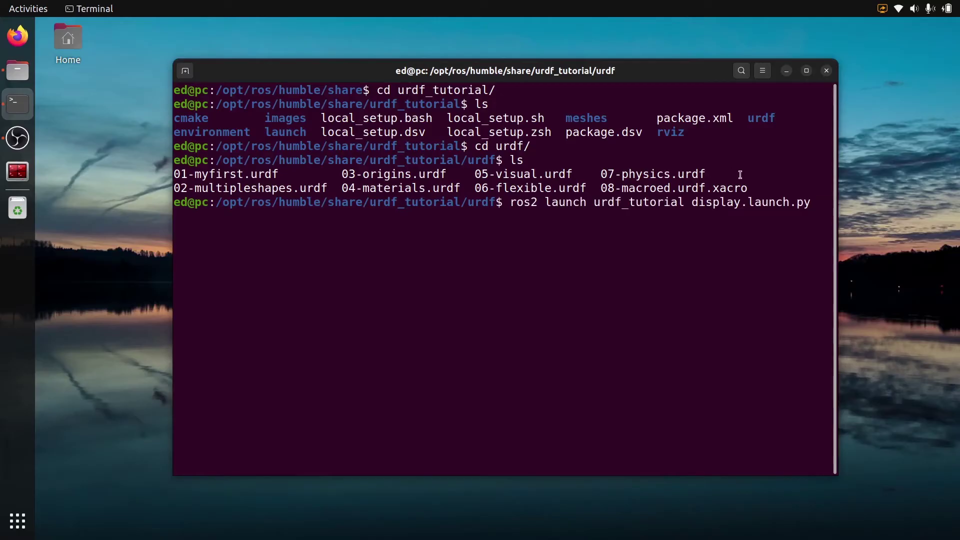
pyautogui.moveTo(594, 204); pyautogui.dragTo(811, 207)
pyautogui.press('BackSpace')
pyautogui.press('BackSpace')
pyautogui.press('BackSpace')
pyautogui.press('BackSpace')
pyautogui.press('BackSpace')
pyautogui.press('BackSpace')
pyautogui.press('BackSpace')
pyautogui.press('BackSpace')
pyautogui.press('Tab')
pyautogui.moveTo(593, 202); pyautogui.dragTo(810, 202)
pyautogui.click(810, 210)
# Add the 'model:=' argument, narrowing the terminal so it fits on one line
pyautogui.write('model')
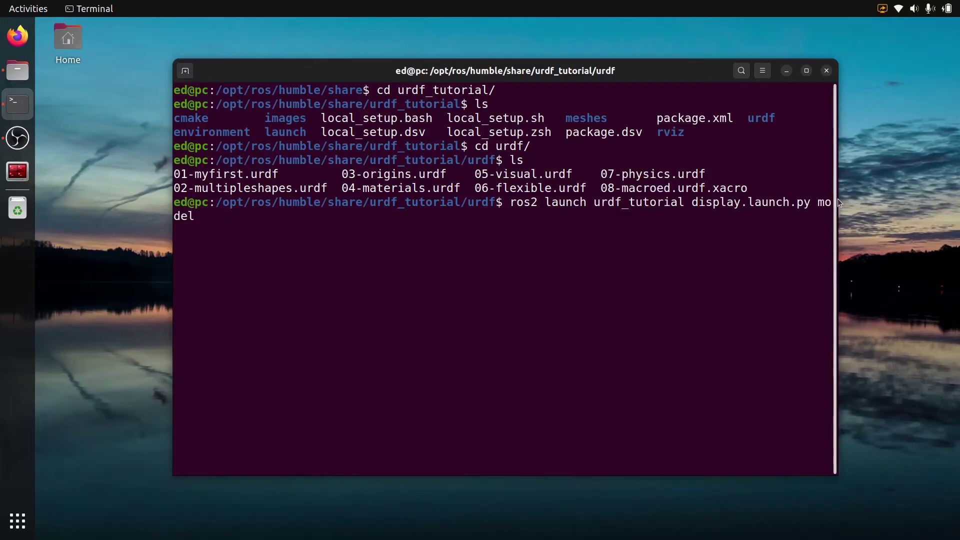
pyautogui.moveTo(835, 202); pyautogui.dragTo(822, 202)
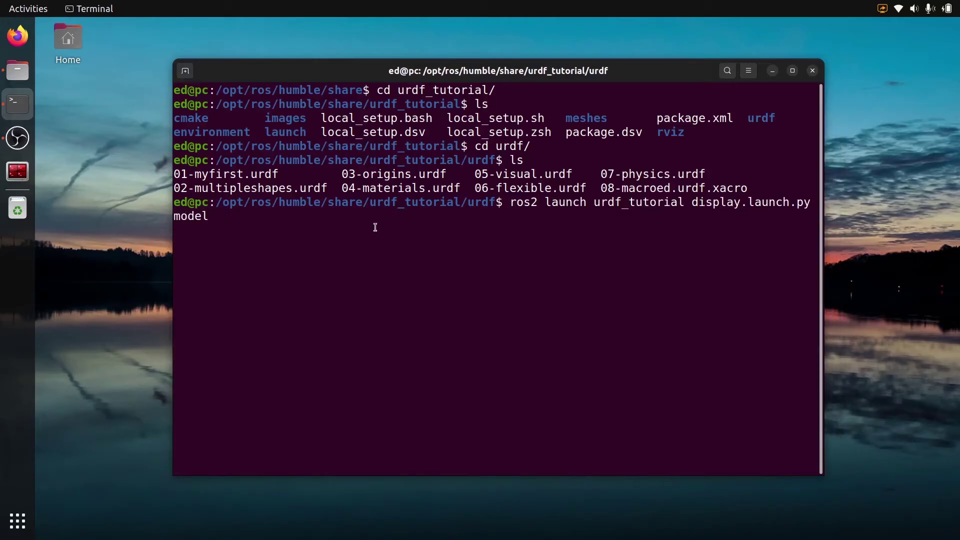
pyautogui.write(':=')
pyautogui.moveTo(601, 175); pyautogui.dragTo(704, 174)
pyautogui.click(650, 167)
# Paste the urdf folder path, complete it to /07-physics.urdf, and run the launch
pyautogui.doubleClick(359, 202)
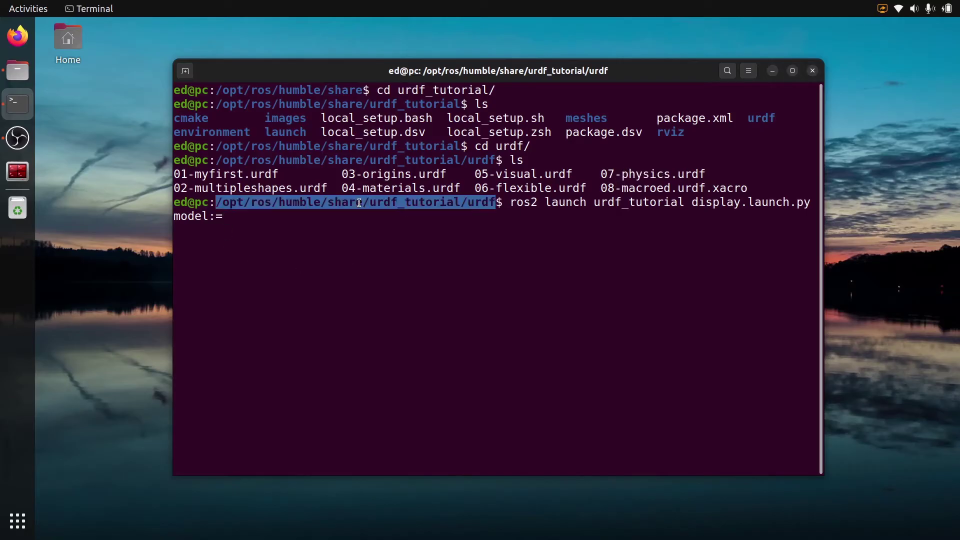
pyautogui.middleClick(360, 218)
pyautogui.write('/0')
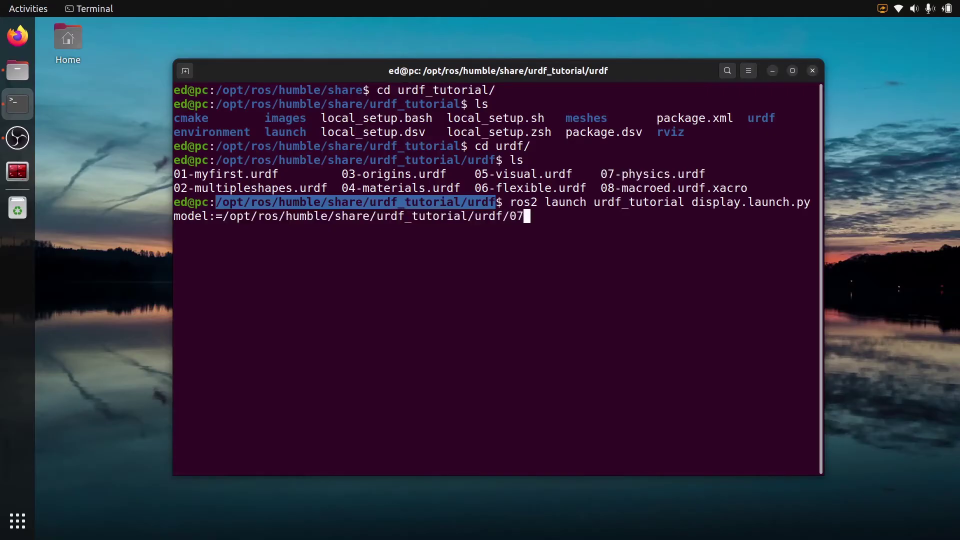
pyautogui.write('7')
pyautogui.press('Tab')
pyautogui.click(350, 228)
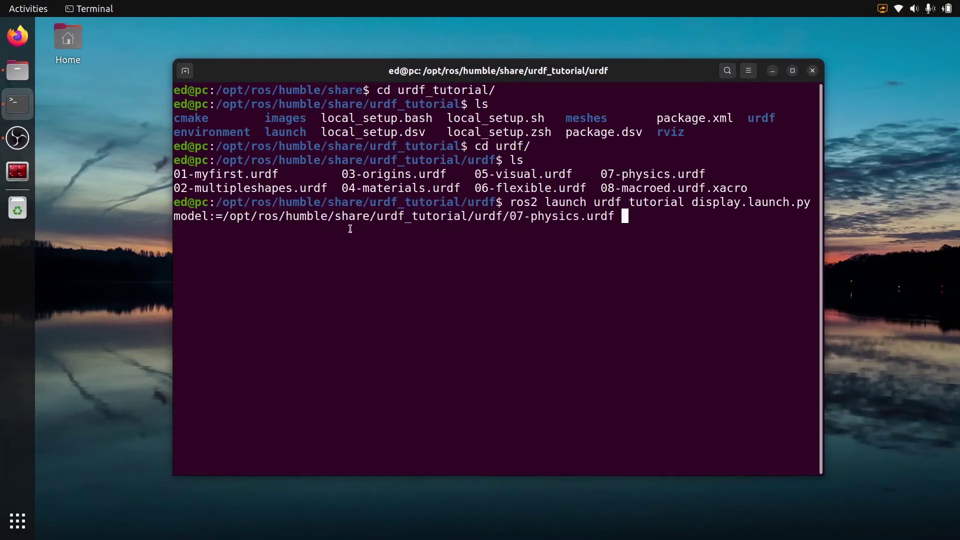
pyautogui.moveTo(223, 216); pyautogui.dragTo(618, 212)
pyautogui.click(617, 216)
pyautogui.press('Return')
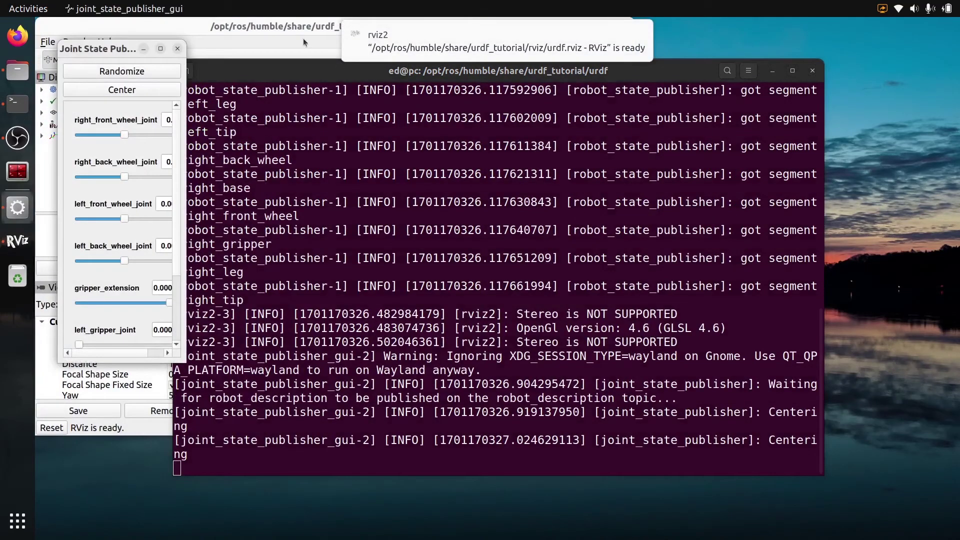
pyautogui.moveTo(302, 37); pyautogui.dragTo(472, 47)
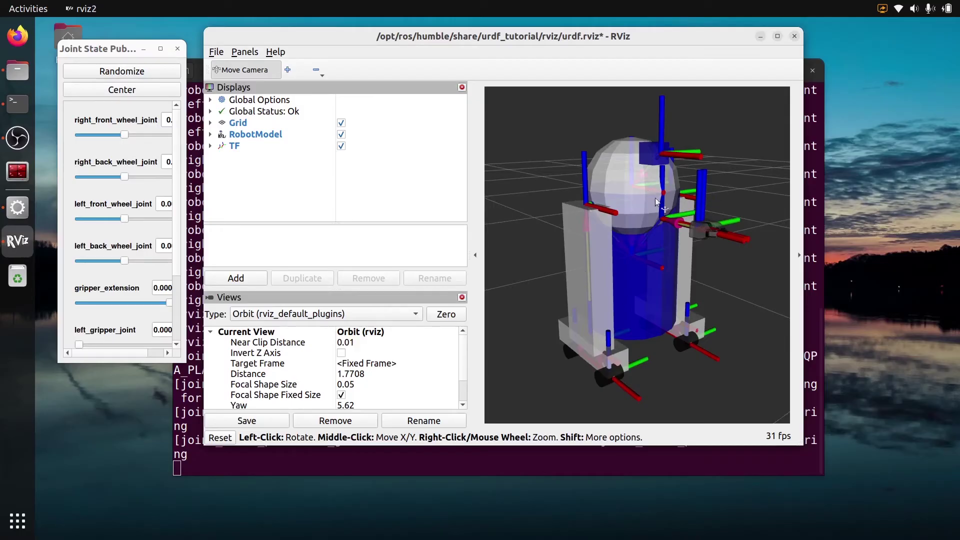
pyautogui.scroll(-2, 698, 231)
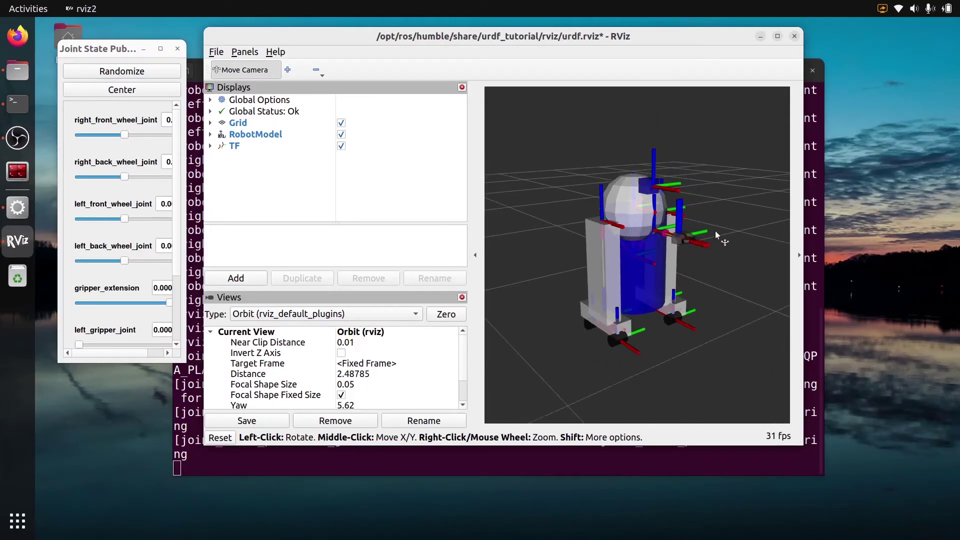
pyautogui.click(816, 214)
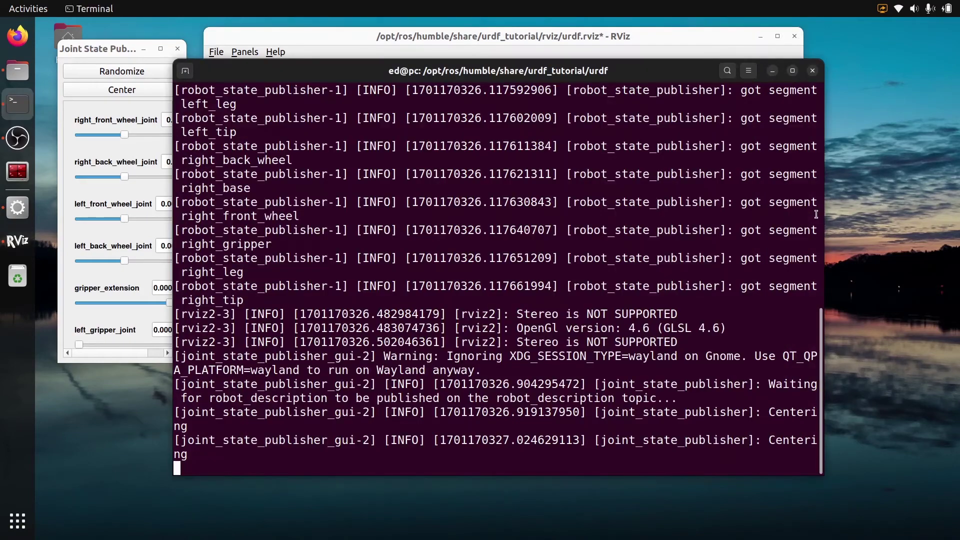
pyautogui.scroll(10, 813, 218)
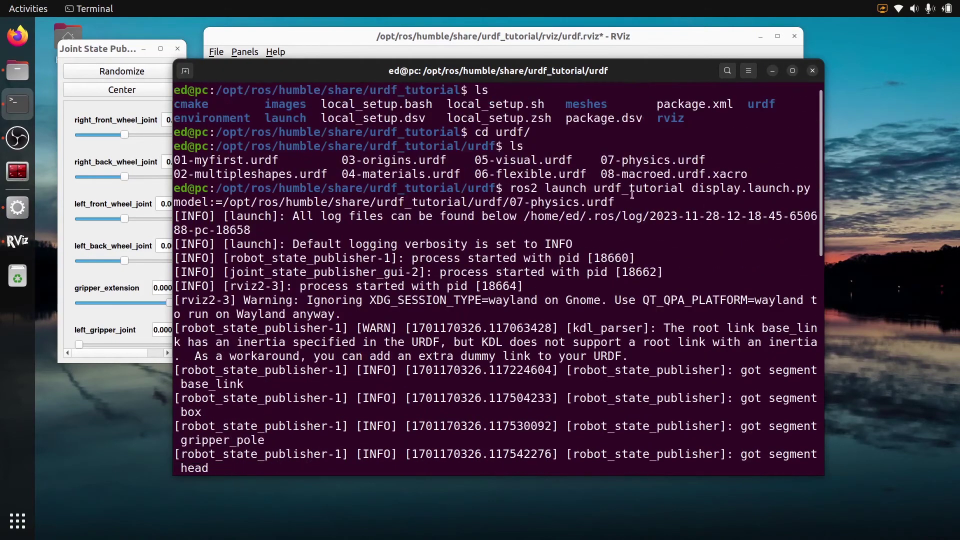
pyautogui.moveTo(510, 188); pyautogui.dragTo(614, 202)
pyautogui.click(452, 42)
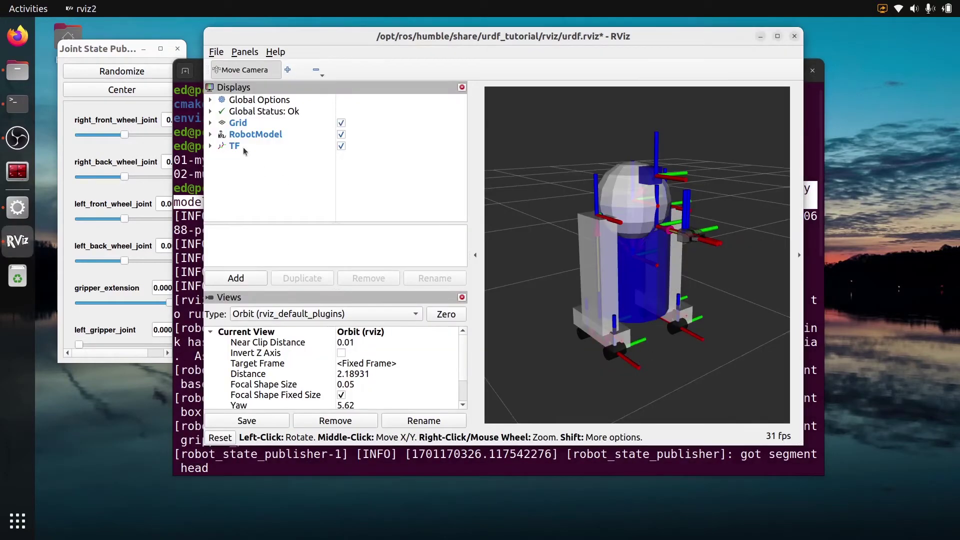
pyautogui.click(347, 136)
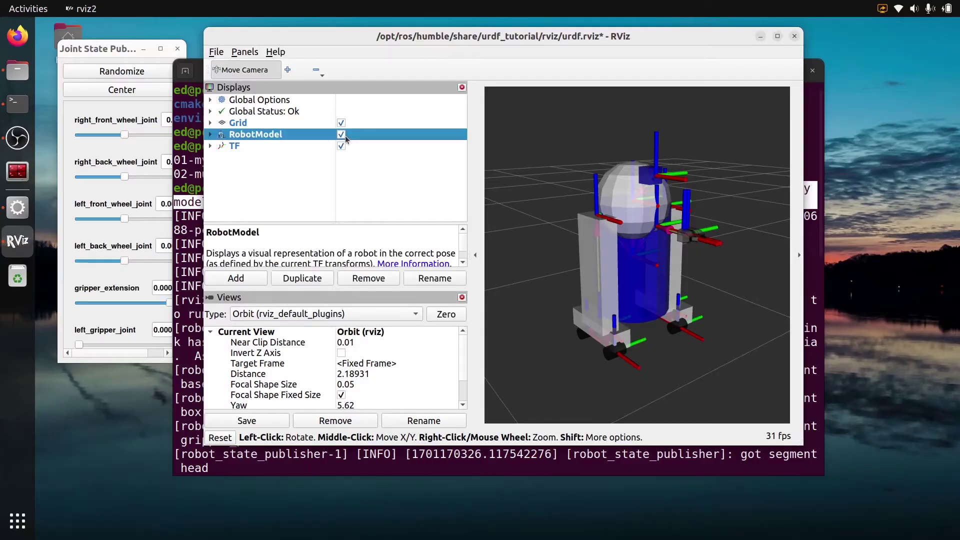
pyautogui.click(342, 135)
pyautogui.click(342, 134)
pyautogui.click(341, 135)
pyautogui.click(342, 135)
pyautogui.click(341, 135)
pyautogui.moveTo(626, 193)
pyautogui.mouseDown()
pyautogui.moveTo(602, 187)
pyautogui.moveTo(590, 167)
pyautogui.moveTo(667, 206)
pyautogui.moveTo(737, 220)
pyautogui.moveTo(686, 186)
pyautogui.moveTo(637, 190)
pyautogui.moveTo(593, 214)
pyautogui.moveTo(655, 237)
pyautogui.moveTo(664, 191)
pyautogui.moveTo(628, 188)
pyautogui.moveTo(637, 205)
pyautogui.mouseUp()
pyautogui.scroll(4, 662, 189)
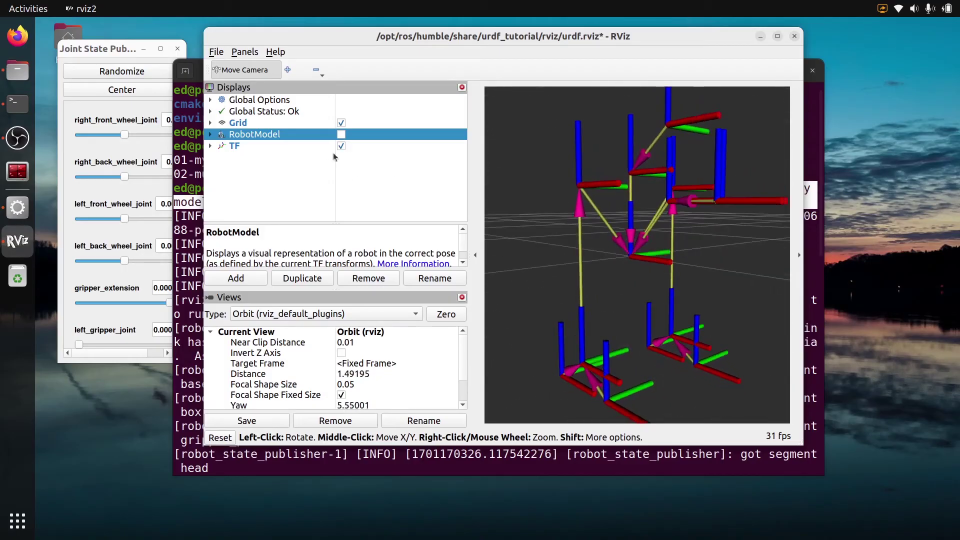
pyautogui.click(341, 134)
pyautogui.click(341, 145)
pyautogui.scroll(-5, 623, 230)
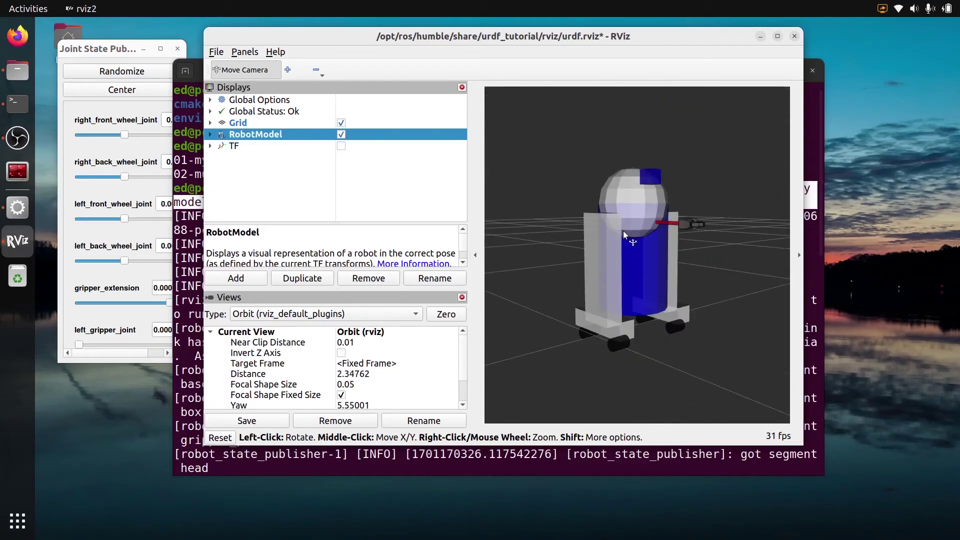
pyautogui.click(341, 145)
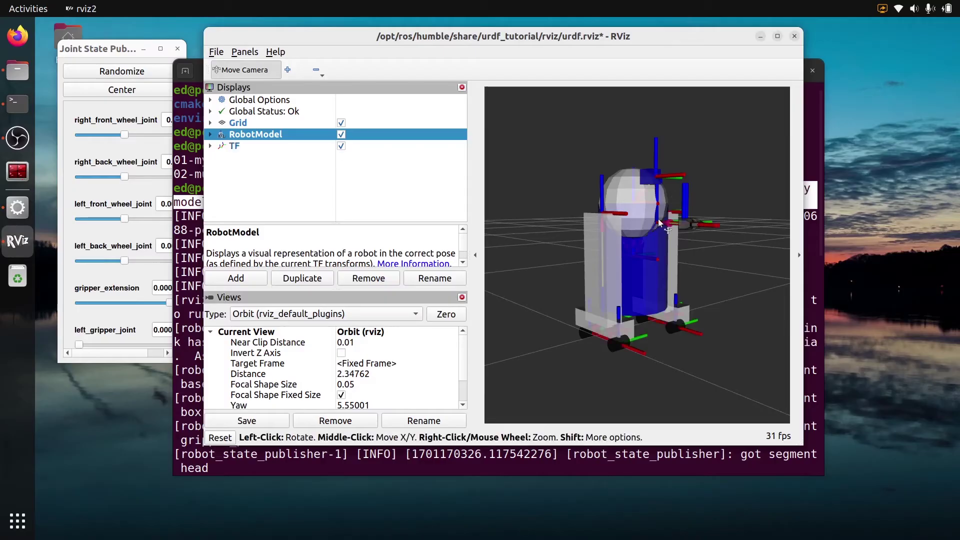
pyautogui.click(210, 135)
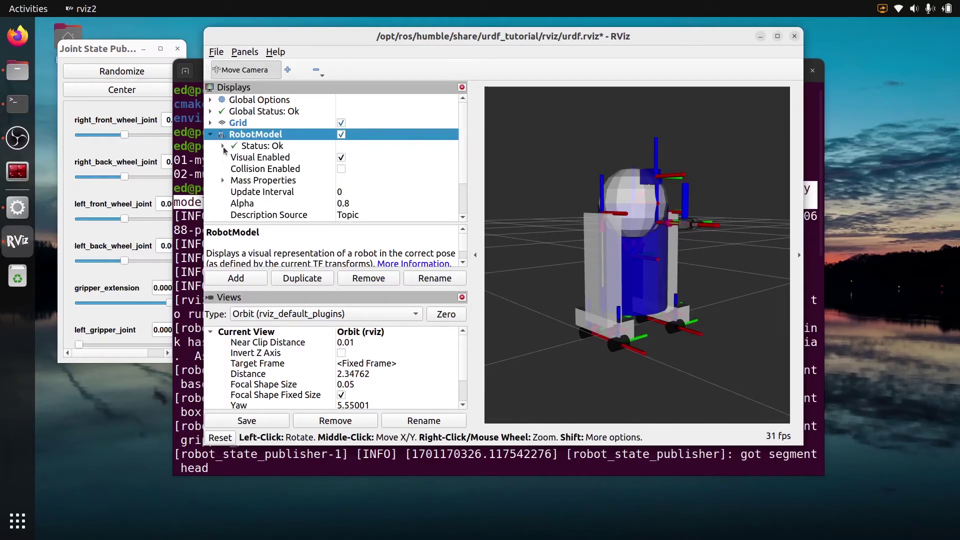
pyautogui.scroll(-2, 225, 160)
pyautogui.click(223, 204)
pyautogui.scroll(-3, 278, 192)
pyautogui.scroll(-1, 279, 184)
pyautogui.scroll(1, 281, 181)
pyautogui.scroll(-4, 286, 170)
pyautogui.scroll(4, 288, 167)
pyautogui.click(279, 172)
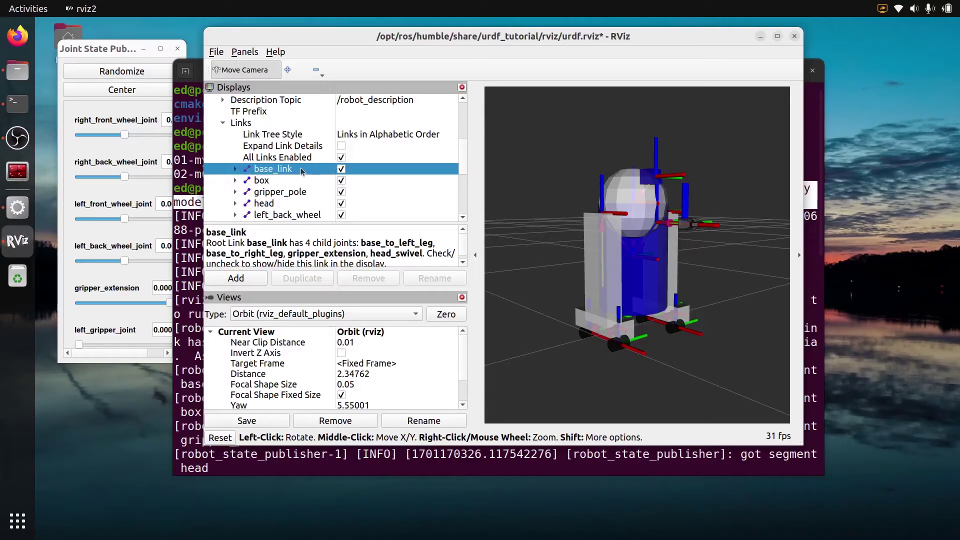
pyautogui.click(340, 170)
pyautogui.click(341, 170)
pyautogui.scroll(-2, 307, 174)
pyautogui.scroll(-2, 307, 175)
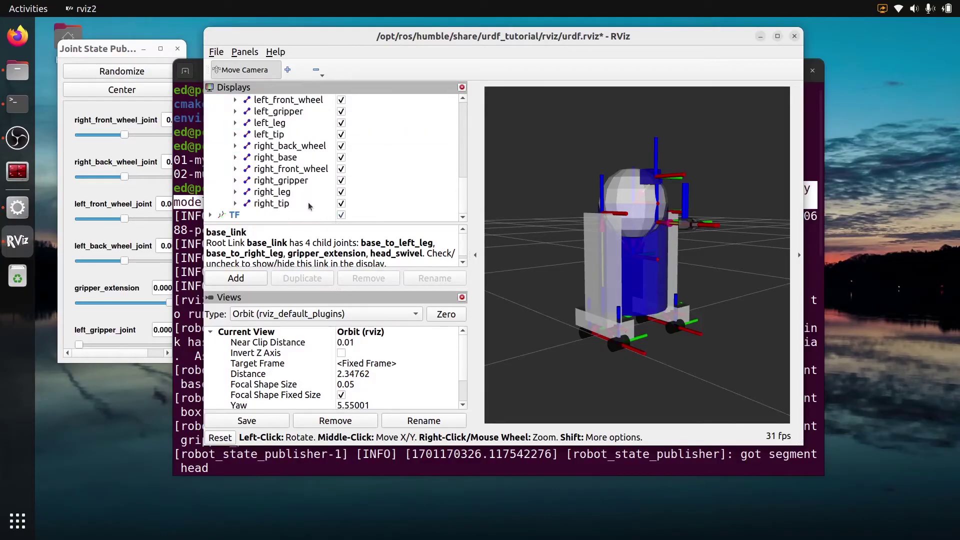
pyautogui.click(341, 193)
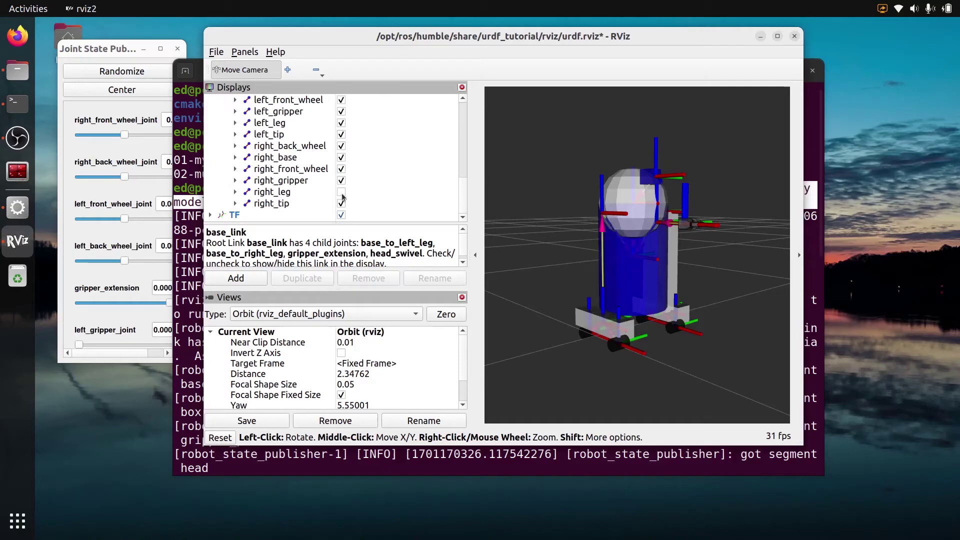
pyautogui.click(341, 193)
pyautogui.scroll(8, 343, 190)
# Collapse and uncheck RobotModel, expand the TF display's options, and orbit around the frames
pyautogui.doubleClick(356, 136)
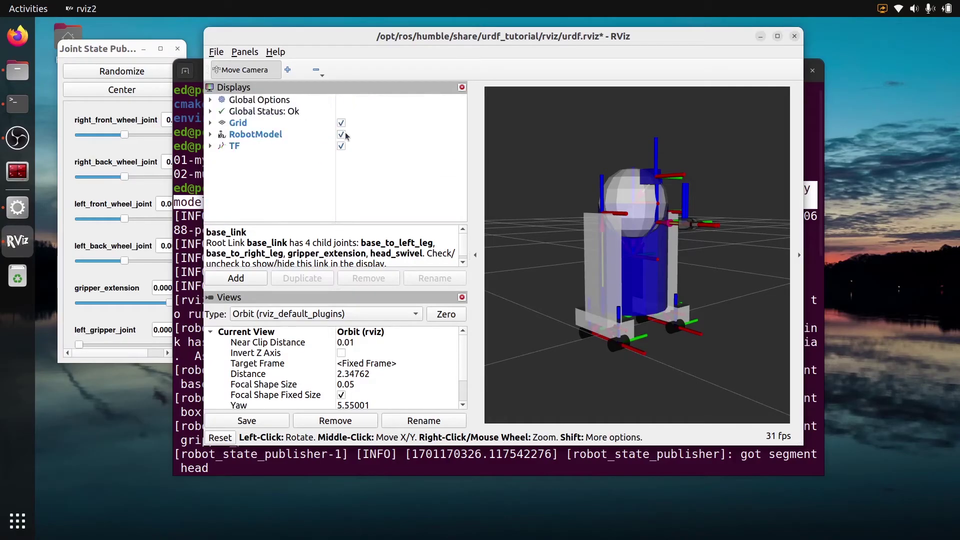
pyautogui.click(341, 135)
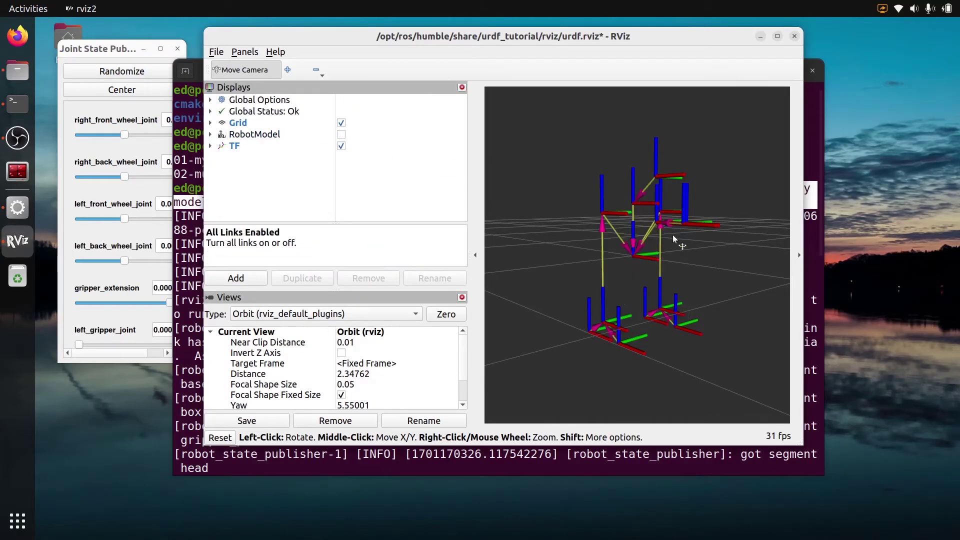
pyautogui.scroll(3, 656, 229)
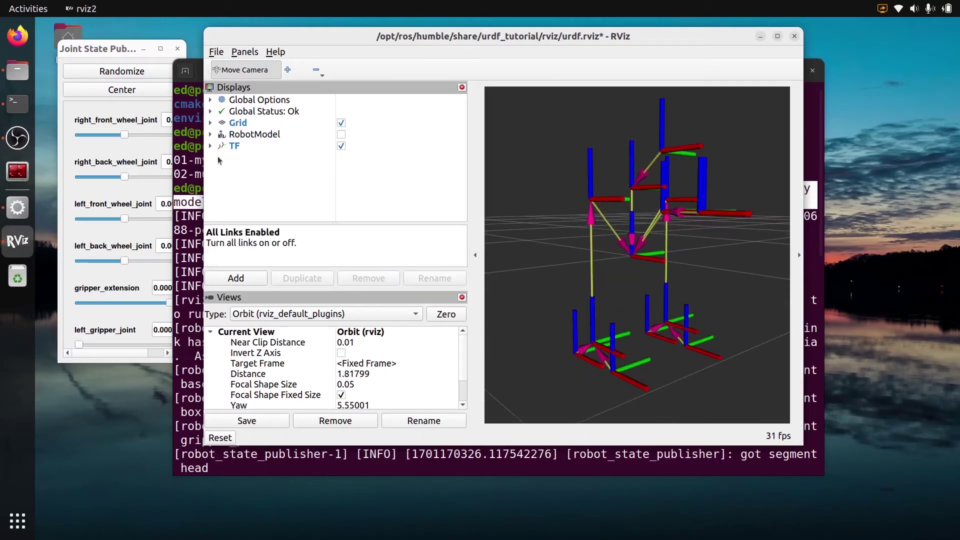
pyautogui.click(210, 146)
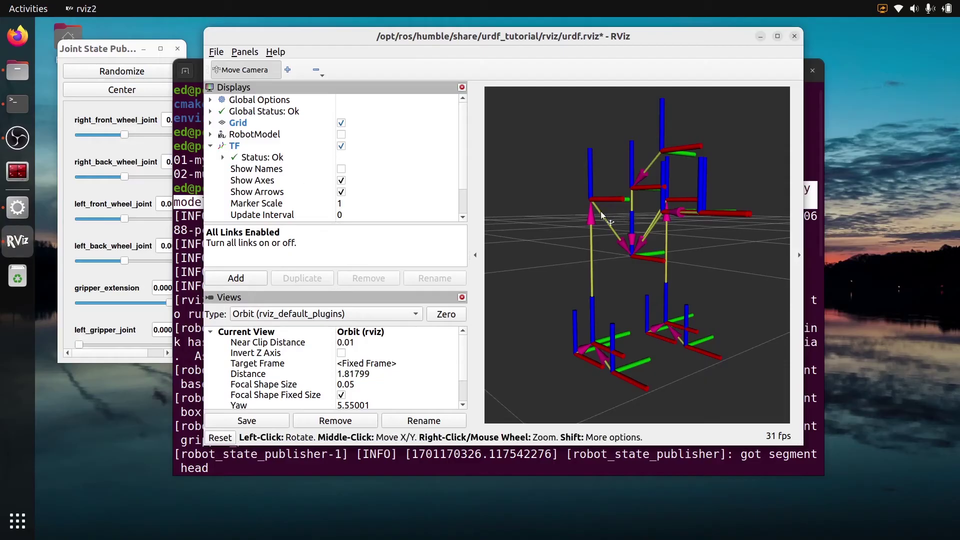
pyautogui.moveTo(600, 211); pyautogui.dragTo(634, 202)
pyautogui.scroll(4, 650, 232)
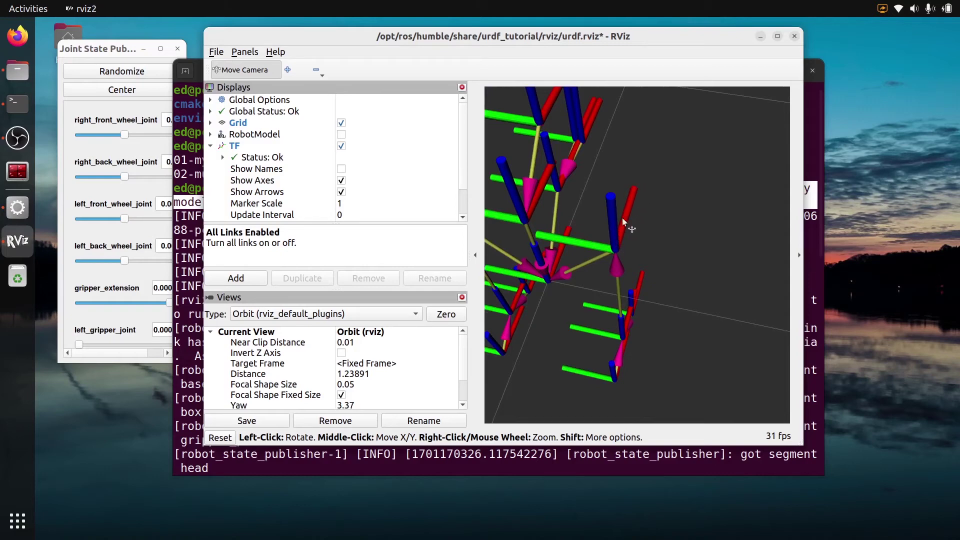
pyautogui.moveTo(630, 204); pyautogui.dragTo(629, 232)
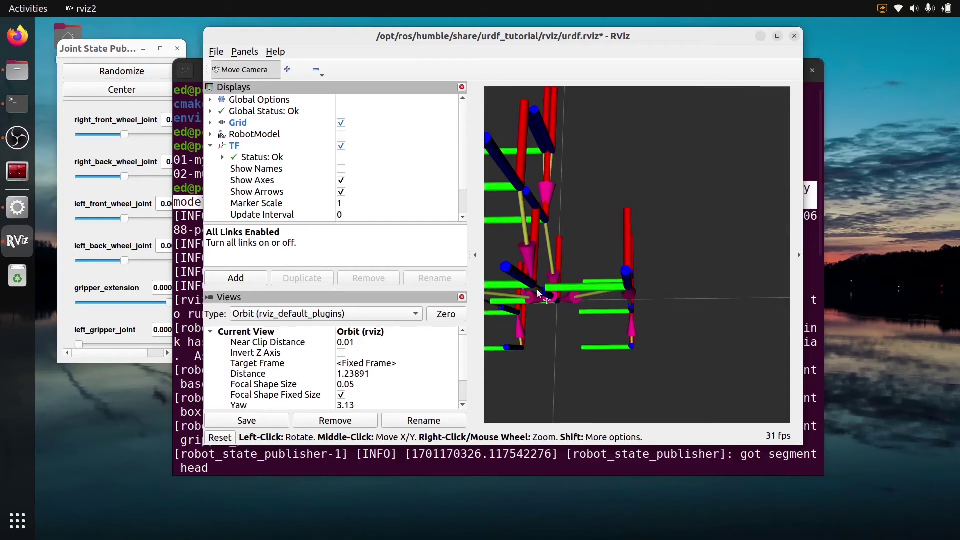
pyautogui.moveTo(612, 288); pyautogui.dragTo(638, 148)
# Toggle the box frame's axes off and on, then collapse the TF Frames list
pyautogui.moveTo(624, 183); pyautogui.dragTo(565, 194)
pyautogui.scroll(-3, 565, 194)
pyautogui.scroll(-1, 228, 185)
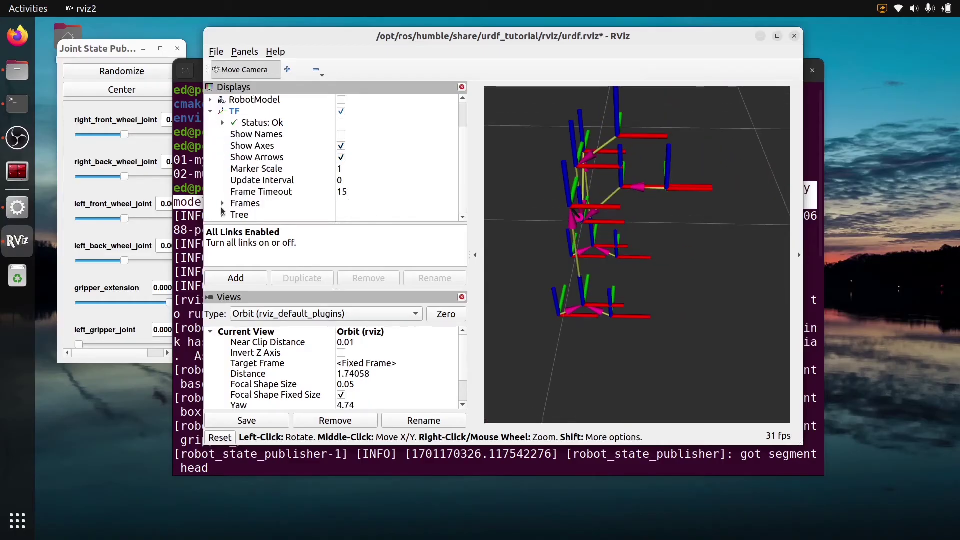
pyautogui.scroll(-4, 240, 185)
pyautogui.scroll(1, 256, 183)
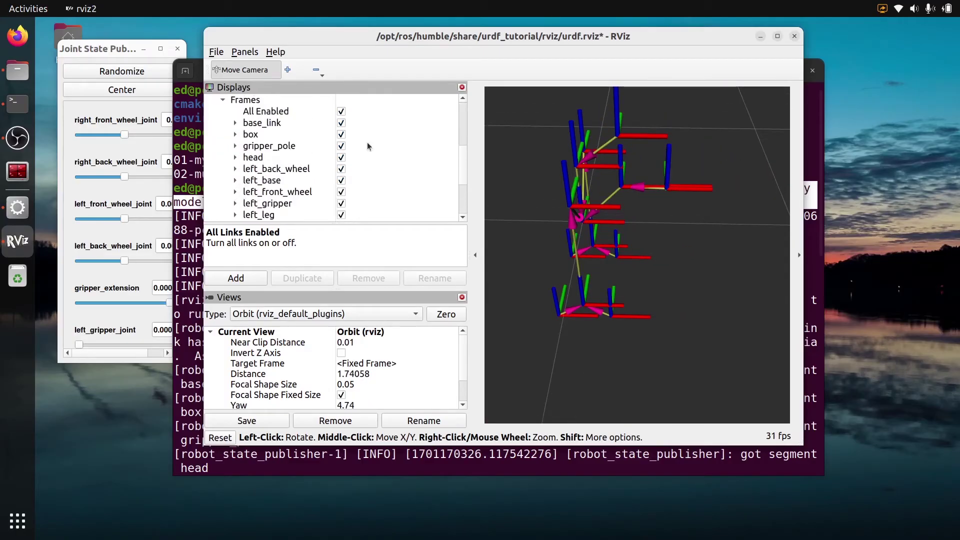
pyautogui.click(342, 134)
pyautogui.click(342, 134)
pyautogui.click(223, 100)
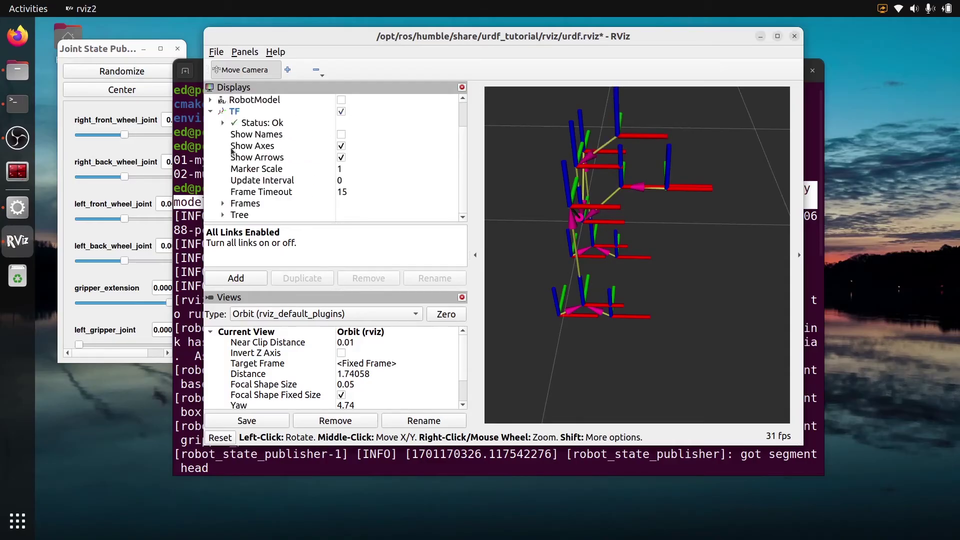
# Expand the TF Tree from base_link through head and gripper_pole down to left_gripper
pyautogui.click(224, 215)
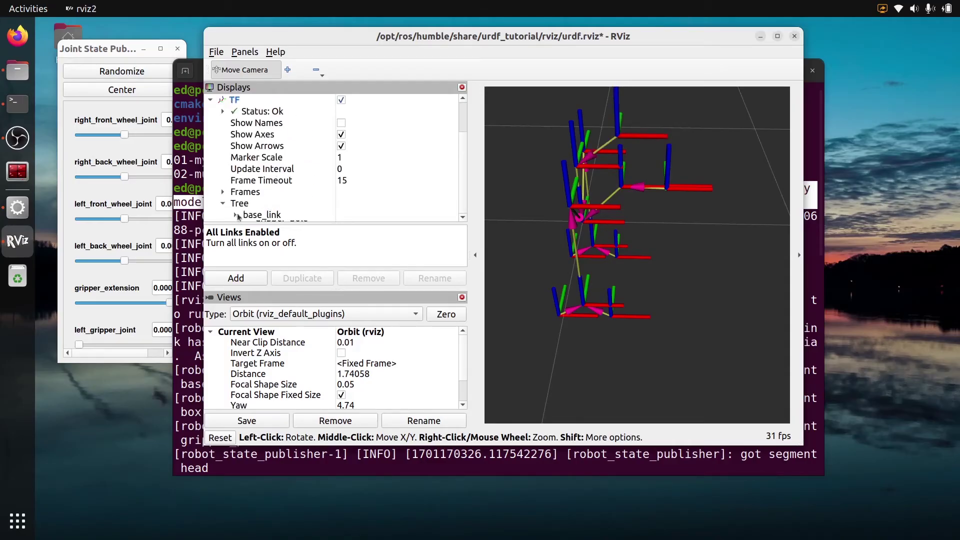
pyautogui.doubleClick(257, 212)
pyautogui.click(249, 170)
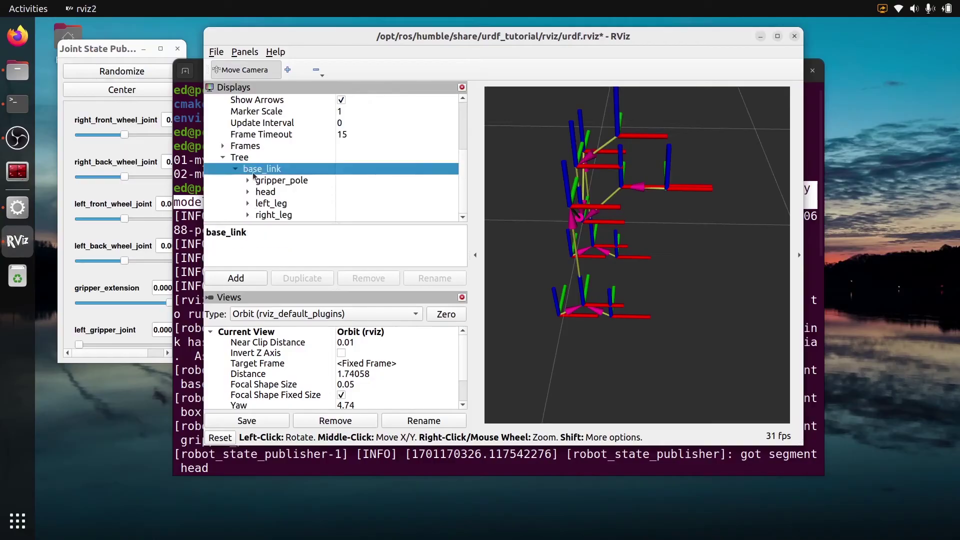
pyautogui.click(262, 183)
pyautogui.click(263, 194)
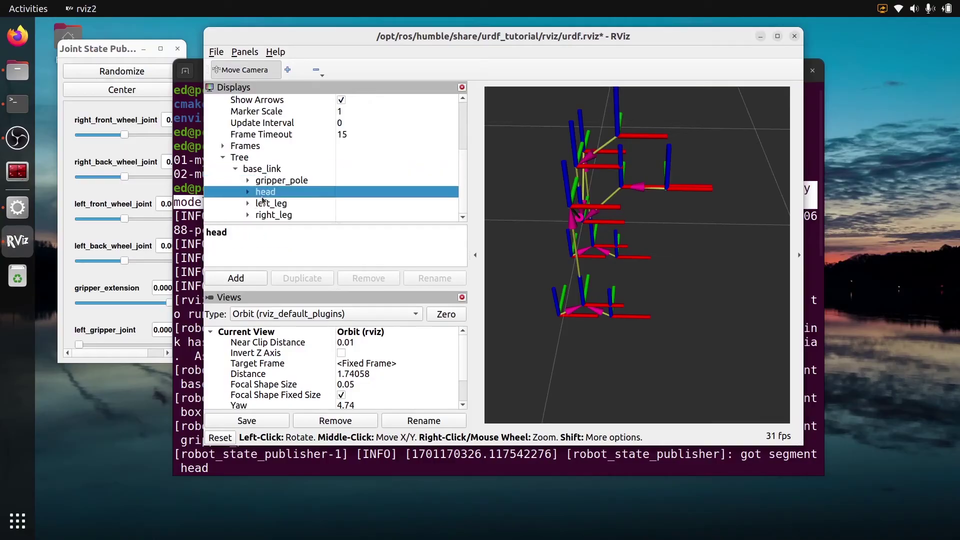
pyautogui.click(264, 204)
pyautogui.click(264, 216)
pyautogui.click(247, 192)
pyautogui.scroll(-1, 248, 192)
pyautogui.click(247, 168)
pyautogui.click(260, 180)
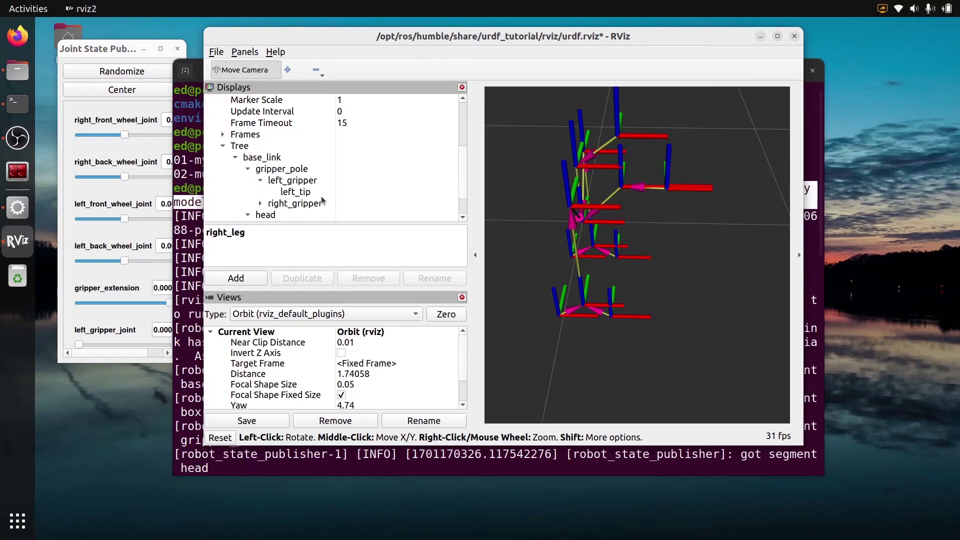
pyautogui.moveTo(673, 211); pyautogui.dragTo(627, 172)
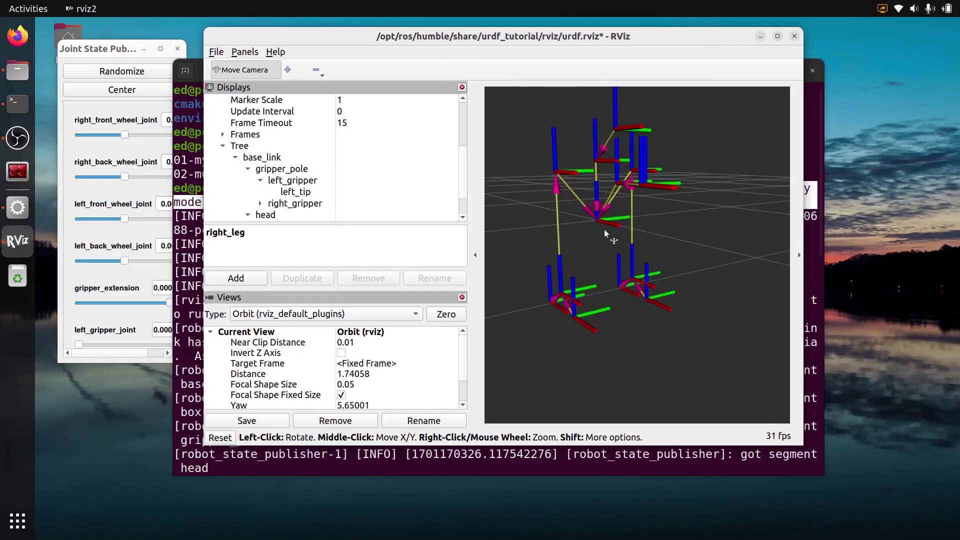
pyautogui.scroll(5, 600, 214)
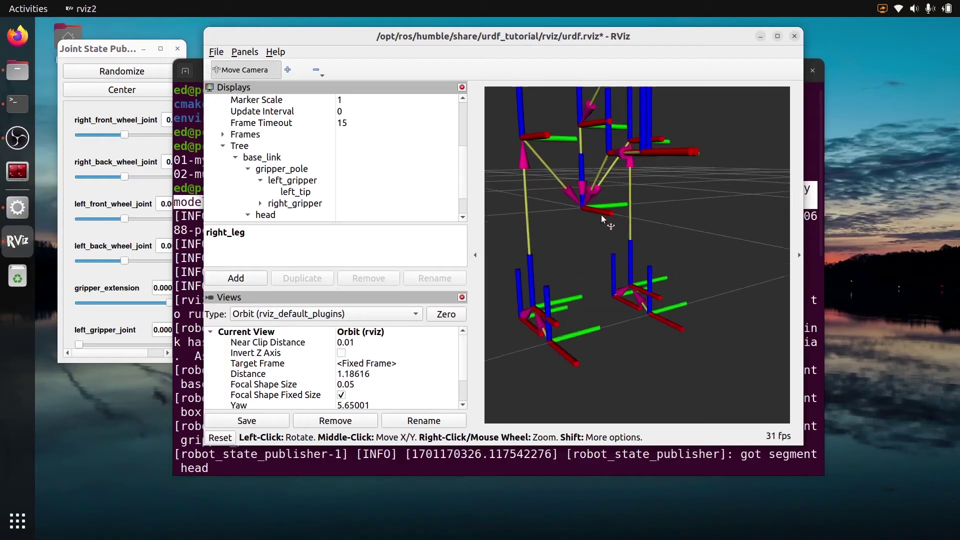
pyautogui.scroll(6, 567, 185)
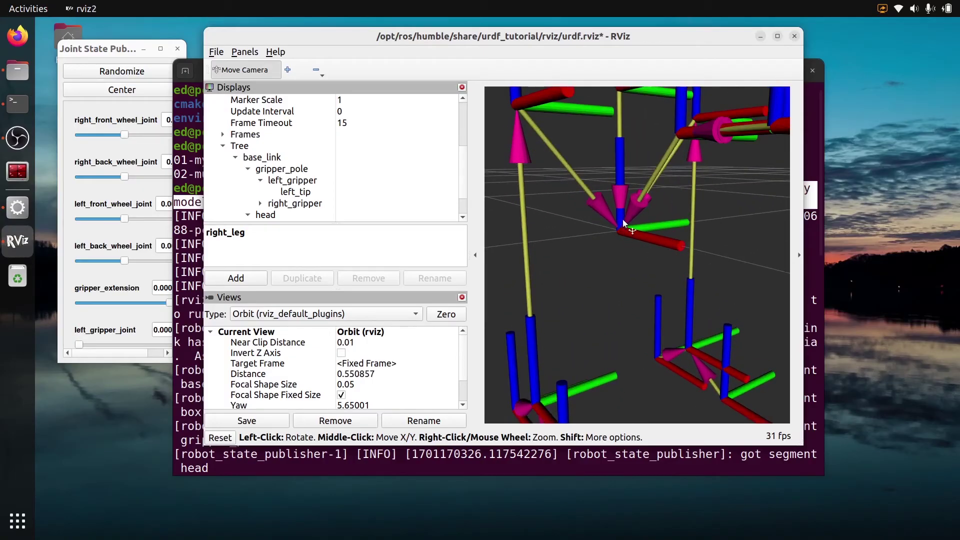
pyautogui.scroll(-3, 618, 217)
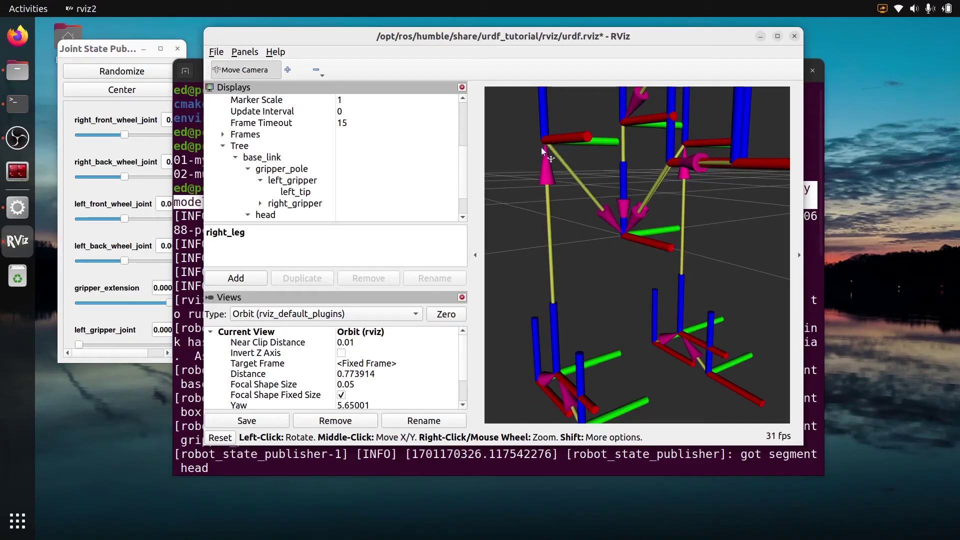
pyautogui.moveTo(541, 143); pyautogui.dragTo(616, 239)
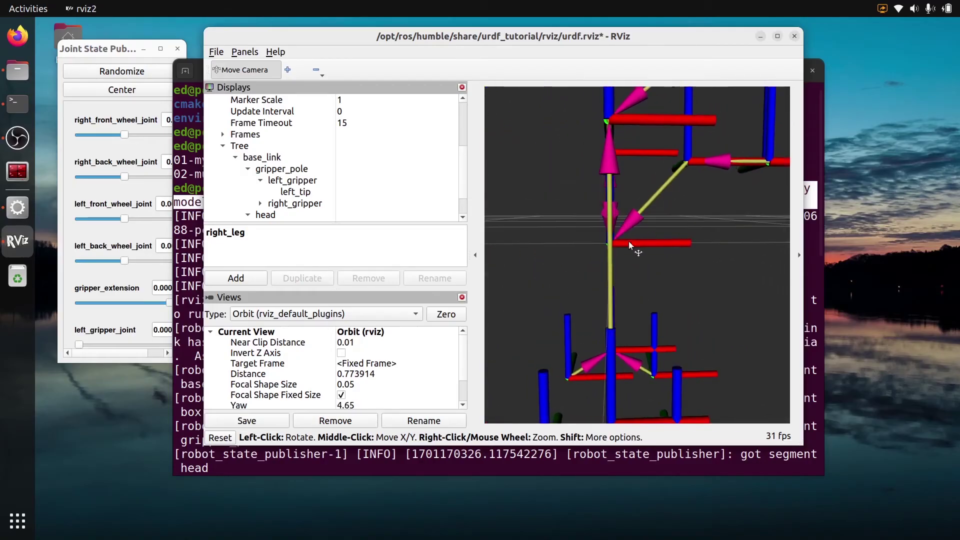
pyautogui.moveTo(641, 131); pyautogui.dragTo(595, 215)
pyautogui.scroll(-6, 604, 209)
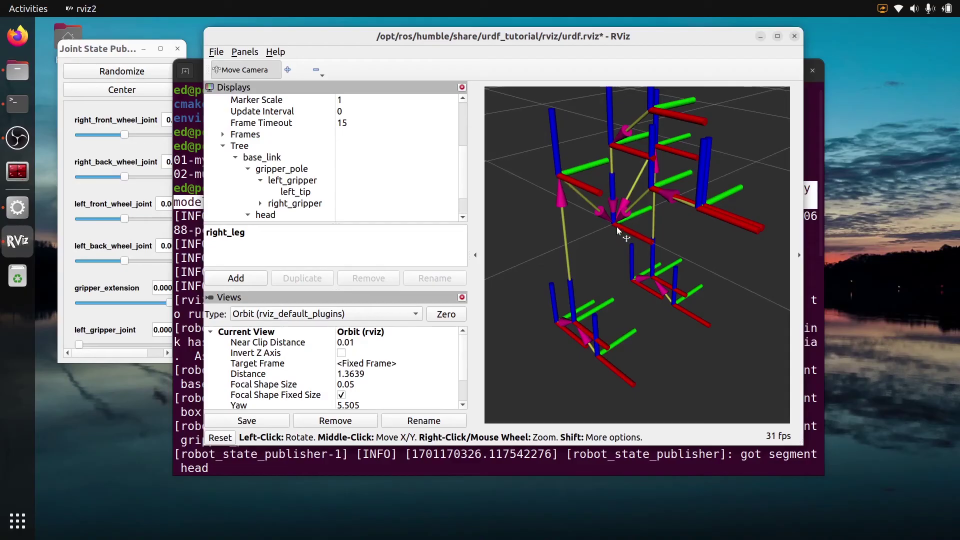
pyautogui.scroll(-2, 609, 218)
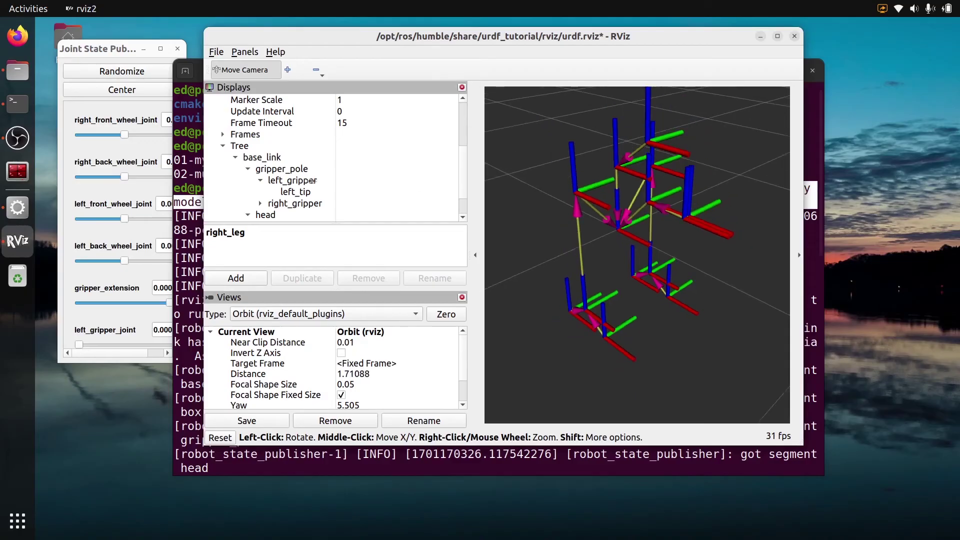
# Turn the right wheels and retract the gripper, show the robot mesh, and reset gripper_extension to 0.000
pyautogui.click(102, 48)
pyautogui.moveTo(186, 210); pyautogui.dragTo(220, 210)
pyautogui.moveTo(124, 135)
pyautogui.mouseDown()
pyautogui.moveTo(153, 137)
pyautogui.moveTo(107, 142)
pyautogui.moveTo(131, 139)
pyautogui.mouseUp()
pyautogui.moveTo(123, 177)
pyautogui.mouseDown()
pyautogui.moveTo(149, 180)
pyautogui.moveTo(125, 181)
pyautogui.mouseUp()
pyautogui.scroll(-2, 176, 233)
pyautogui.moveTo(171, 244)
pyautogui.mouseDown()
pyautogui.moveTo(125, 243)
pyautogui.moveTo(176, 239)
pyautogui.moveTo(156, 242)
pyautogui.mouseUp()
pyautogui.scroll(3, 276, 134)
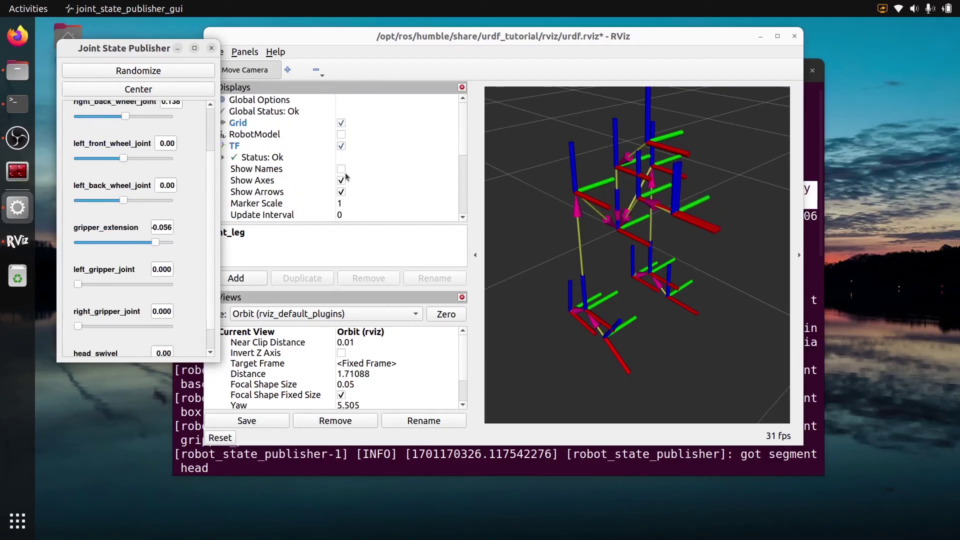
pyautogui.click(341, 134)
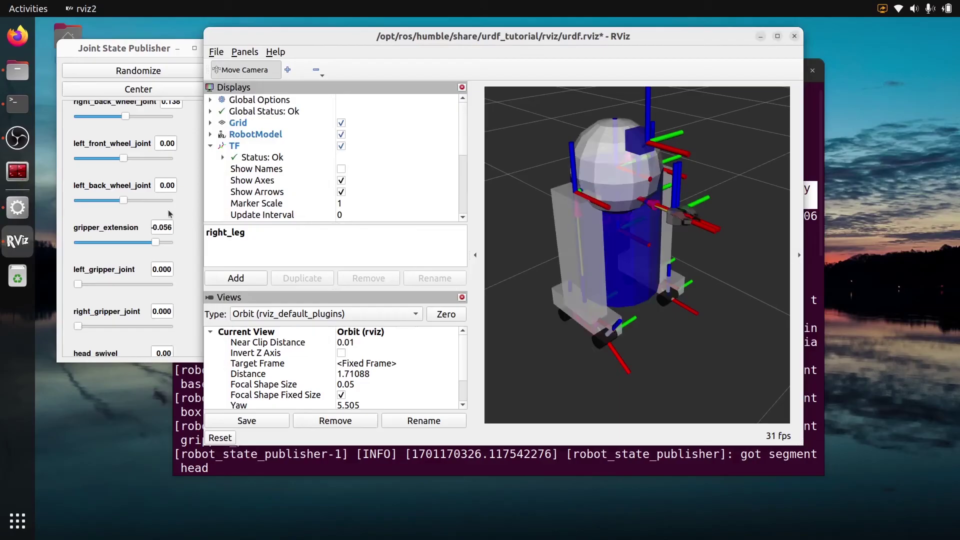
pyautogui.moveTo(155, 245)
pyautogui.mouseDown()
pyautogui.moveTo(106, 245)
pyautogui.moveTo(170, 248)
pyautogui.moveTo(125, 245)
pyautogui.moveTo(149, 245)
pyautogui.mouseUp()
# Turn the left front wheel, move the left gripper, and set right_back_wheel_joint to about 0.207
pyautogui.moveTo(124, 158)
pyautogui.mouseDown()
pyautogui.moveTo(150, 158)
pyautogui.moveTo(131, 158)
pyautogui.mouseUp()
pyautogui.moveTo(80, 285); pyautogui.dragTo(101, 285)
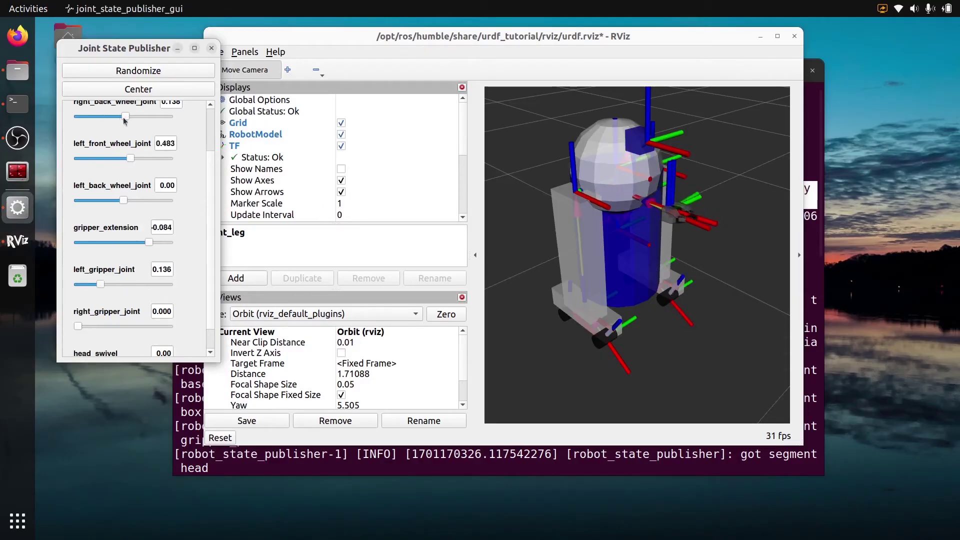
pyautogui.moveTo(124, 118)
pyautogui.mouseDown()
pyautogui.moveTo(98, 125)
pyautogui.moveTo(126, 130)
pyautogui.mouseUp()
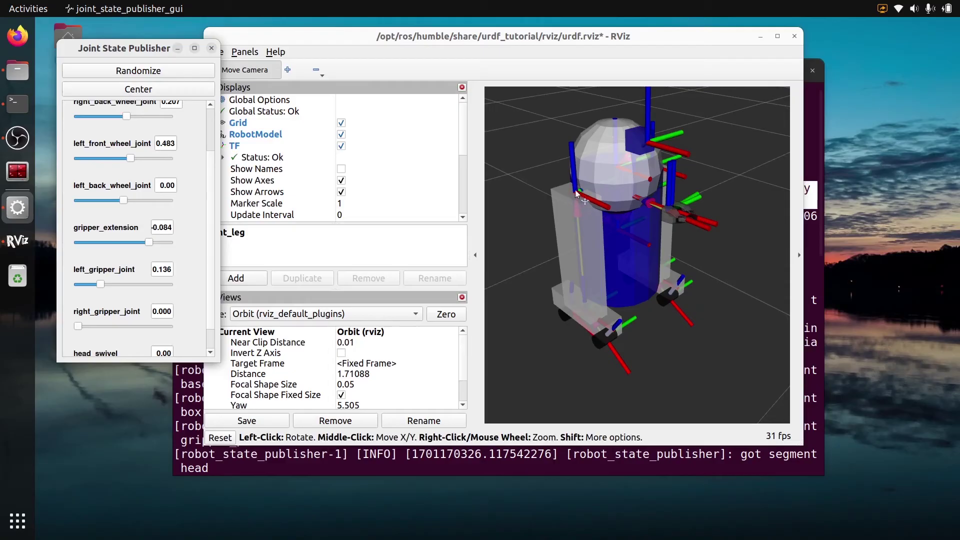
pyautogui.scroll(2, 563, 181)
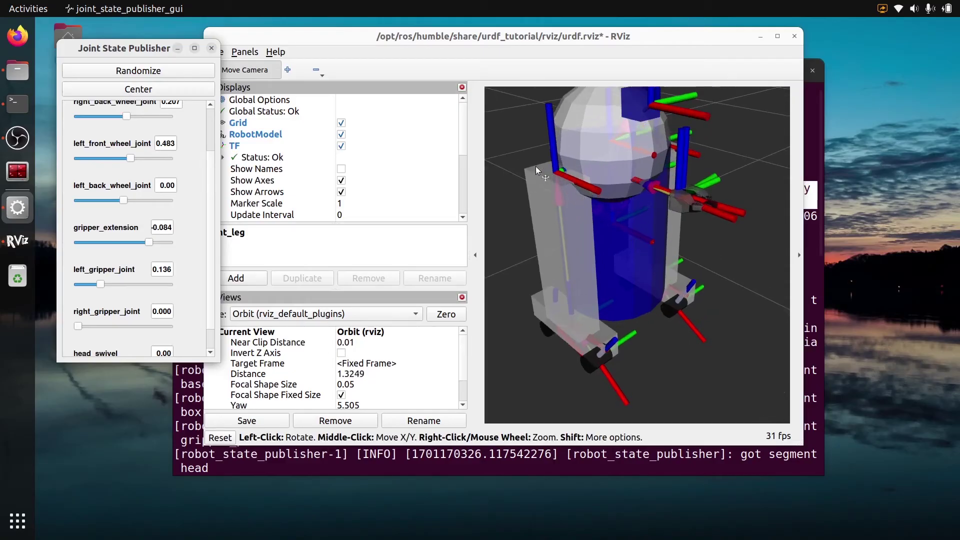
pyautogui.scroll(-1, 563, 184)
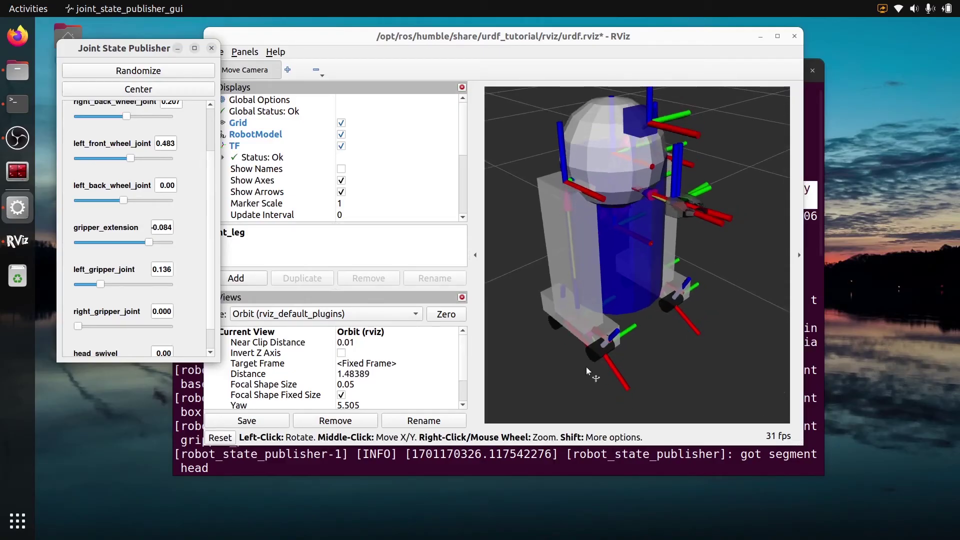
pyautogui.scroll(-1, 149, 322)
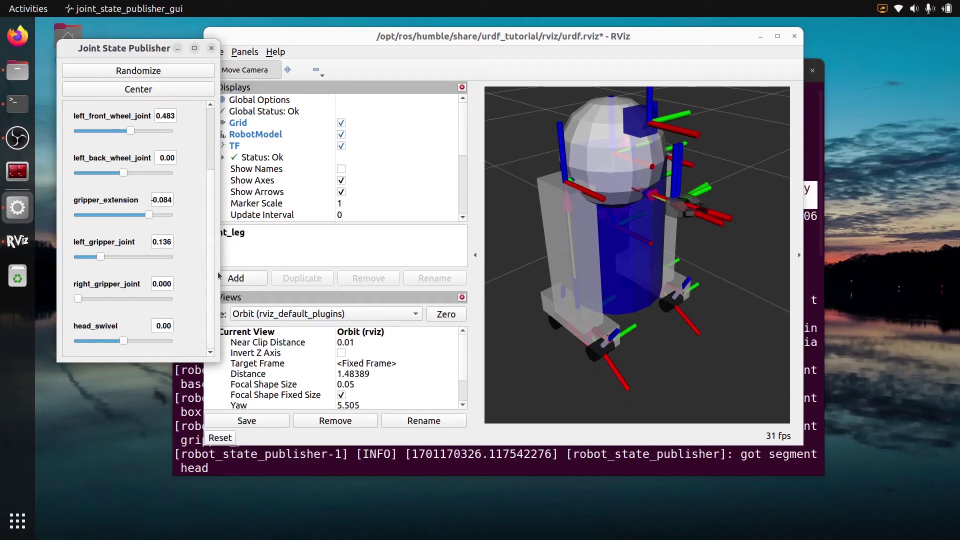
pyautogui.moveTo(125, 341)
pyautogui.mouseDown()
pyautogui.moveTo(141, 346)
pyautogui.moveTo(123, 348)
pyautogui.mouseUp()
pyautogui.click(790, 170)
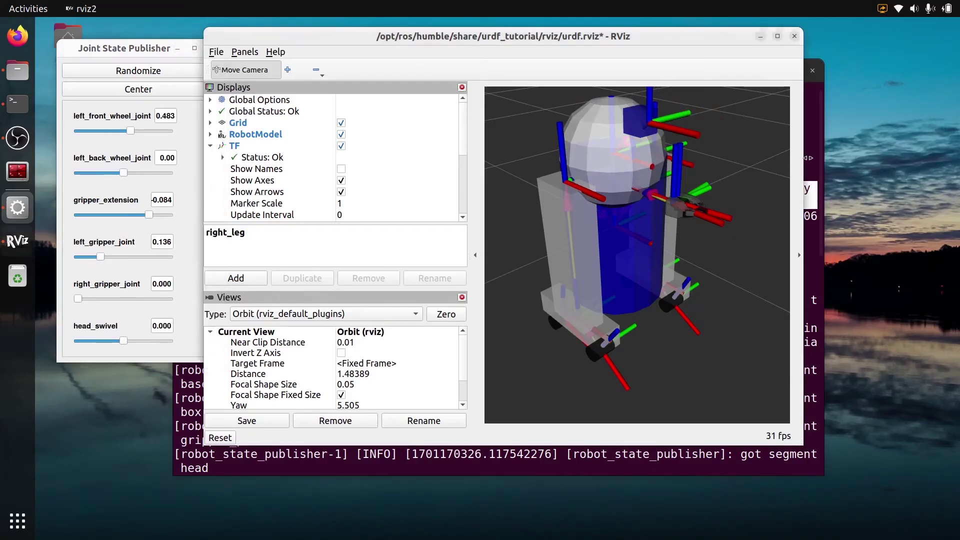
# In RViz, collapse TF, briefly toggle the TF frames, and hide the robot model, leaving only frames
pyautogui.click(814, 165)
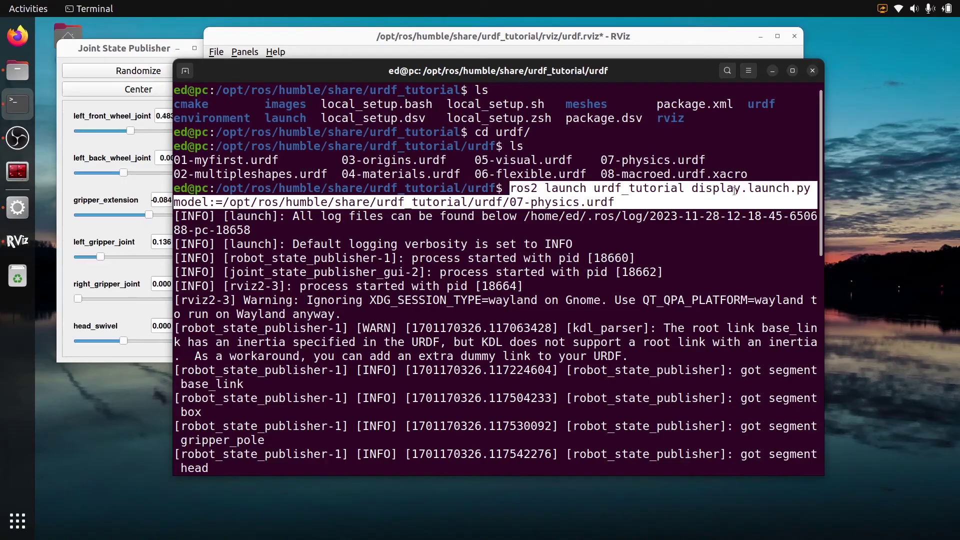
pyautogui.click(575, 109)
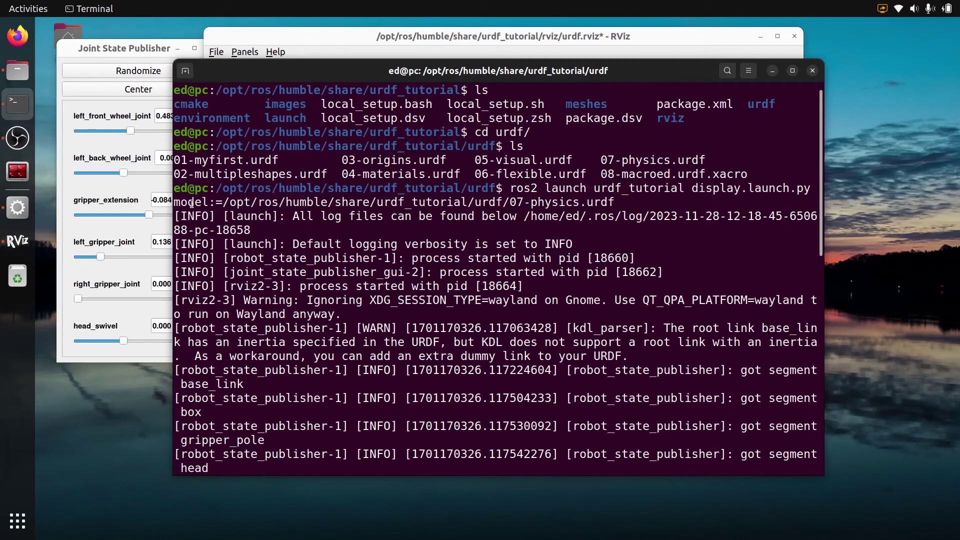
pyautogui.click(295, 39)
pyautogui.click(211, 146)
pyautogui.click(341, 146)
pyautogui.click(342, 146)
pyautogui.click(341, 134)
pyautogui.moveTo(620, 166); pyautogui.dragTo(639, 162)
# Move the Joint State Publisher aside and bring the launch terminal back to the front
pyautogui.moveTo(151, 58); pyautogui.dragTo(165, 62)
pyautogui.click(438, 461)
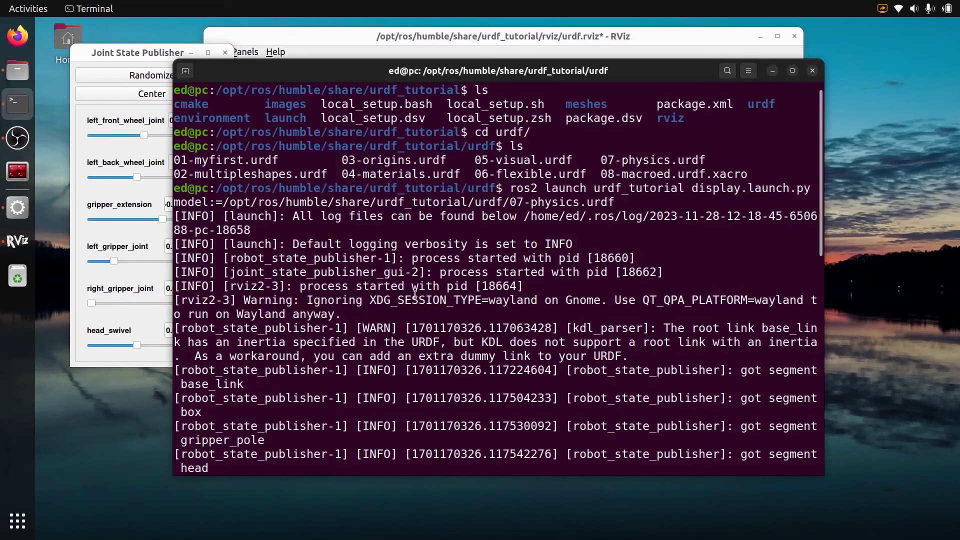
pyautogui.tripleClick(353, 345)
pyautogui.click(387, 368)
# Open a second terminal tab in the home folder
pyautogui.hotkey('ctrl', 'shift', 't')
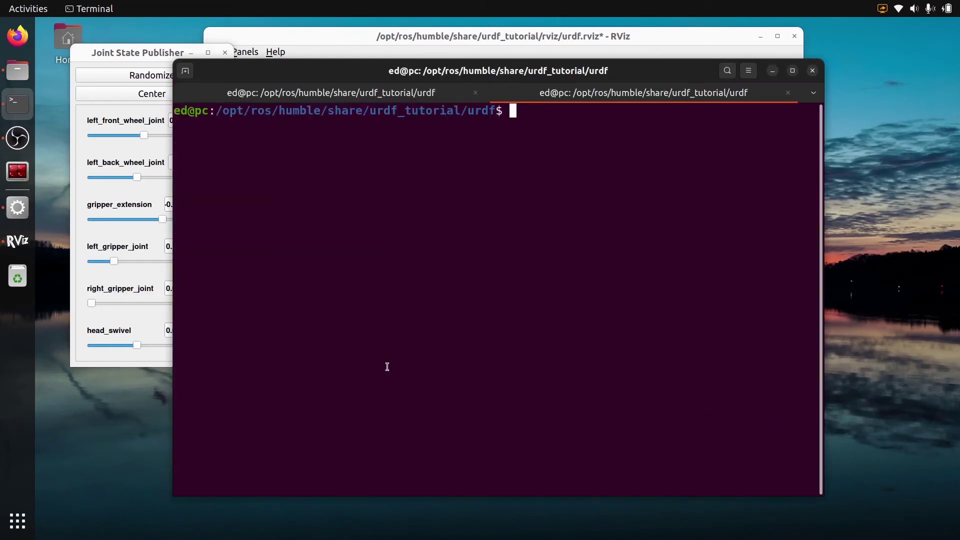
pyautogui.write('cd')
pyautogui.press('Return')
# Type 'ros2 run tf2_tools view_frames', discarding a 'sudo apt install ros-humble-tf2-tools' line
pyautogui.write('ros2 run t')
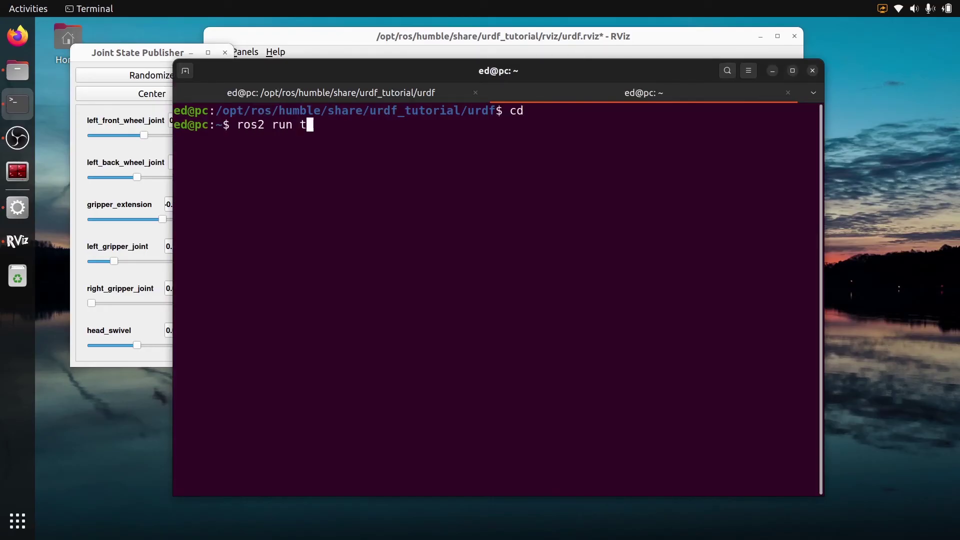
pyautogui.write('f2_tools')
pyautogui.press('BackSpace')
pyautogui.press('BackSpace')
pyautogui.press('BackSpace')
pyautogui.press('BackSpace')
pyautogui.press('BackSpace')
pyautogui.press('BackSpace')
pyautogui.press('BackSpace')
pyautogui.press('BackSpace')
pyautogui.press('BackSpace')
pyautogui.press('BackSpace')
pyautogui.press('BackSpace')
pyautogui.press('BackSpace')
pyautogui.press('BackSpace')
pyautogui.press('BackSpace')
pyautogui.press('BackSpace')
pyautogui.press('BackSpace')
pyautogui.press('BackSpace')
pyautogui.press('BackSpace')
pyautogui.write('sudo a')
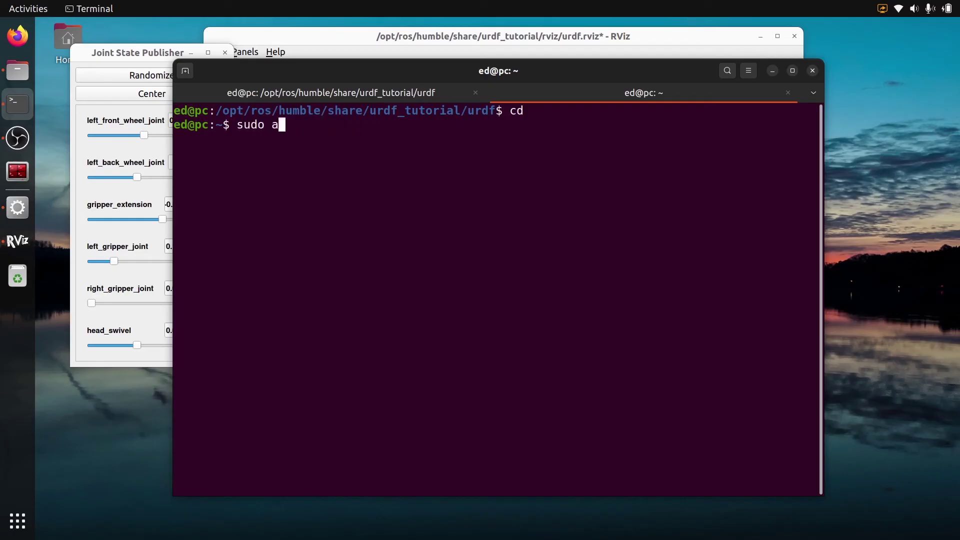
pyautogui.write('pt install r')
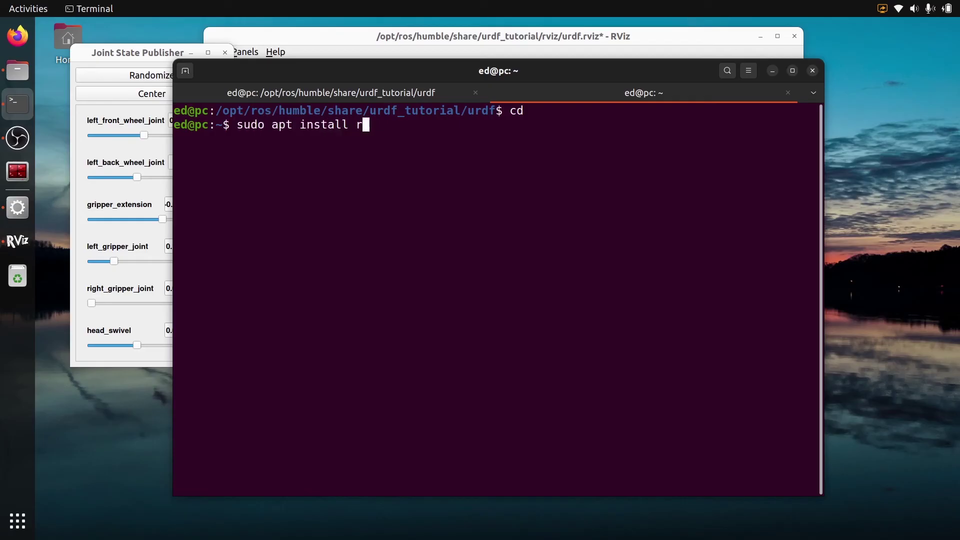
pyautogui.write('os-humble-tf')
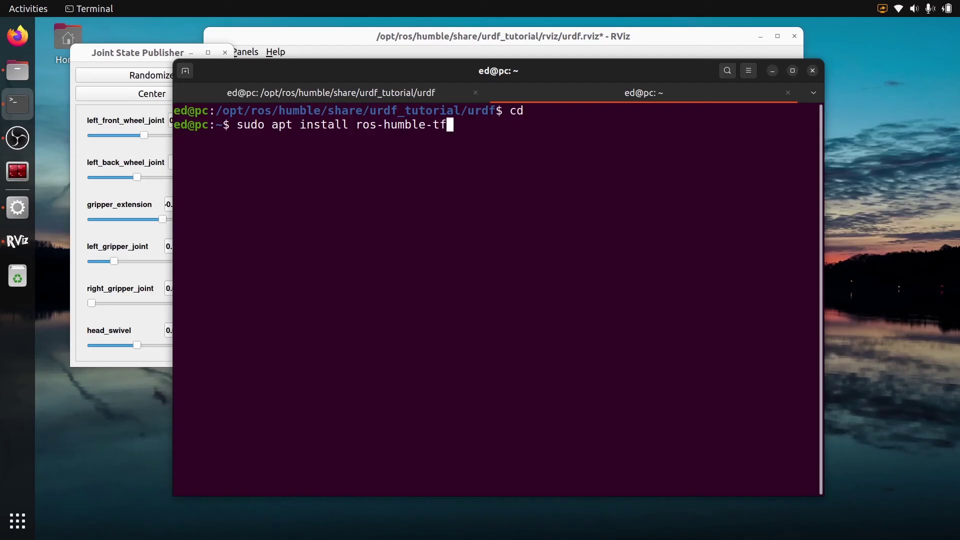
pyautogui.write('2-tools')
pyautogui.hotkey('ctrl', 'a')
pyautogui.hotkey('ctrl', 'k')
pyautogui.write('ros2 run tf2_tools ')
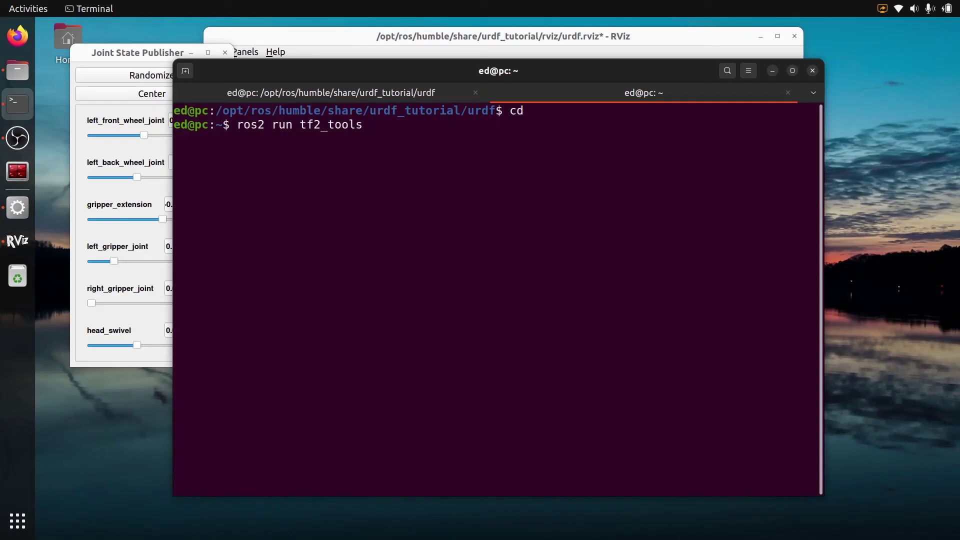
pyautogui.write('view_frames')
# Check the launch output tab, then return to the home-folder tab
pyautogui.hotkey('ctrl', 'pageup')
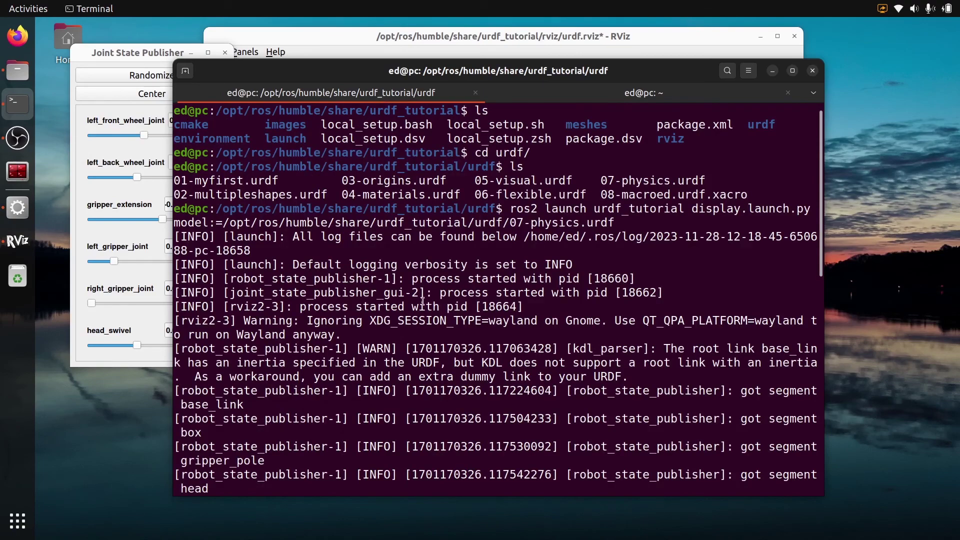
pyautogui.scroll(-12, 423, 300)
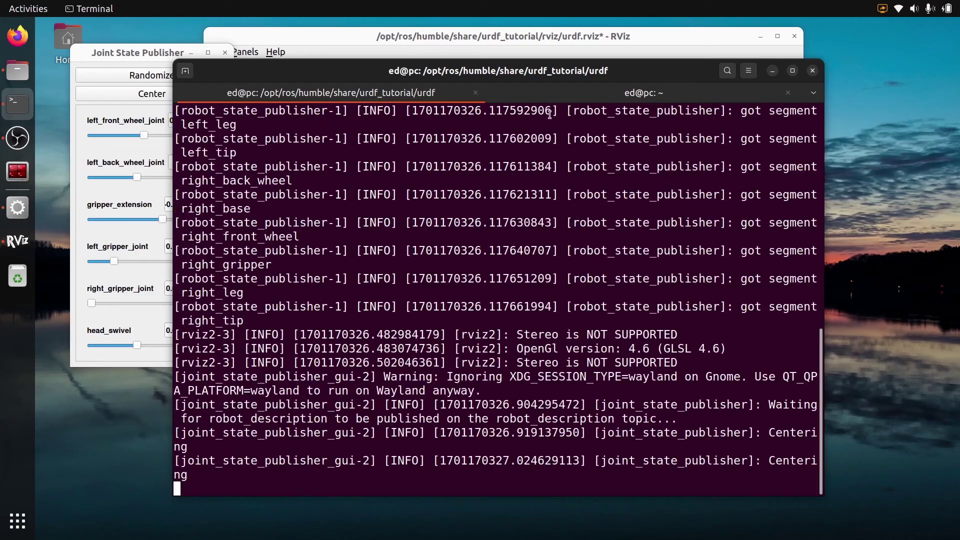
pyautogui.hotkey('ctrl', 'pagedown')
# Run tf2_tools view_frames to record the TF tree into frames.pdf and review its output
pyautogui.press('Return')
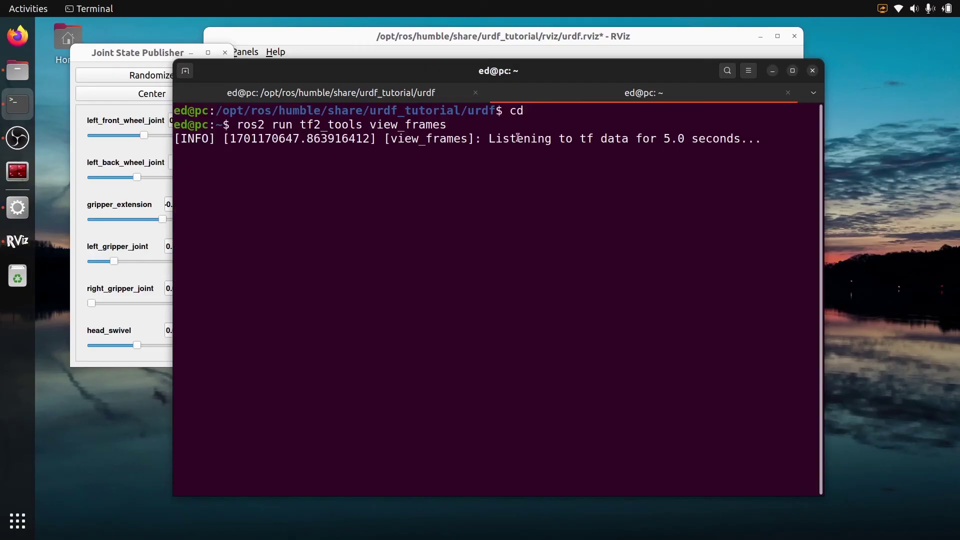
pyautogui.scroll(5, 465, 171)
pyautogui.scroll(-5, 495, 193)
pyautogui.moveTo(348, 167); pyautogui.dragTo(418, 348)
pyautogui.click(391, 321)
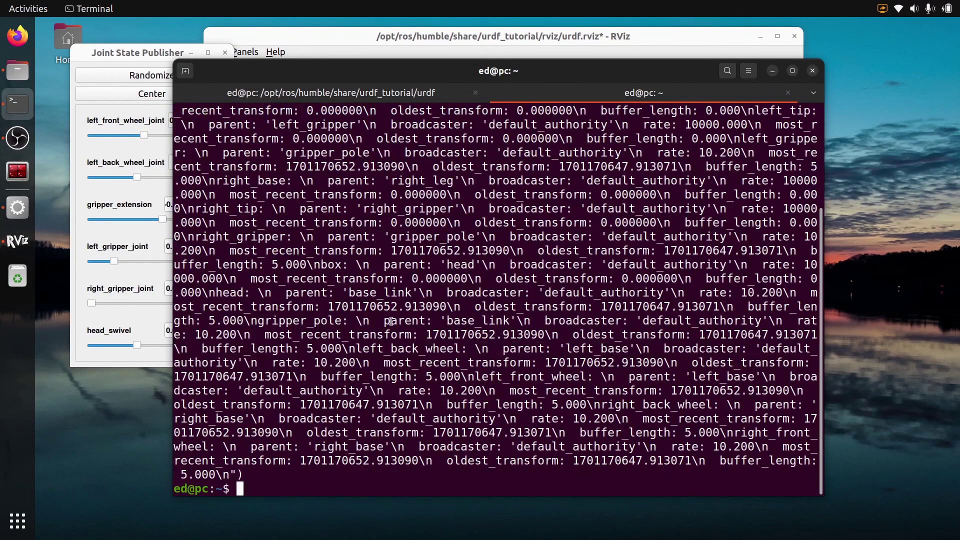
pyautogui.scroll(3, 313, 155)
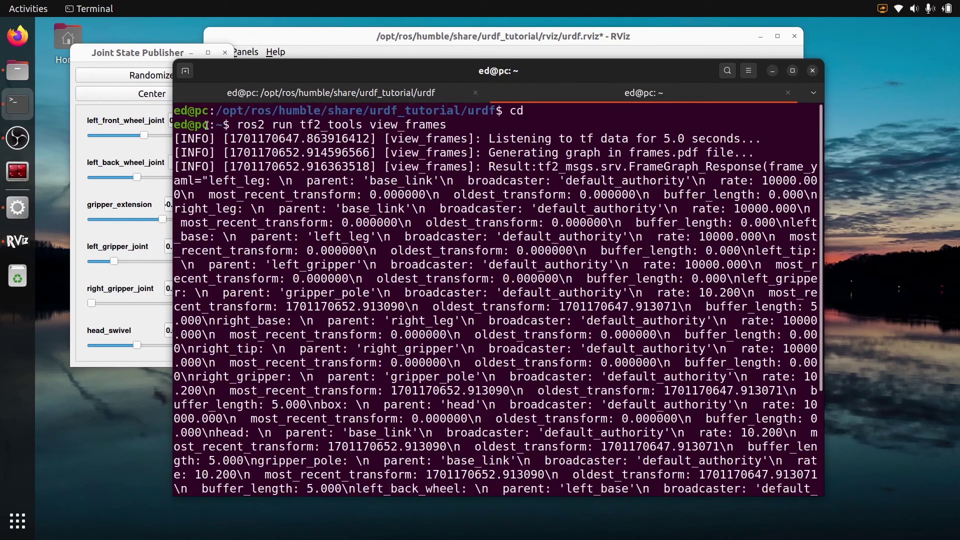
# Open frames_2023-11-28_12.24.12.pdf from the Home folder and zoom it to 70%
pyautogui.click(17, 70)
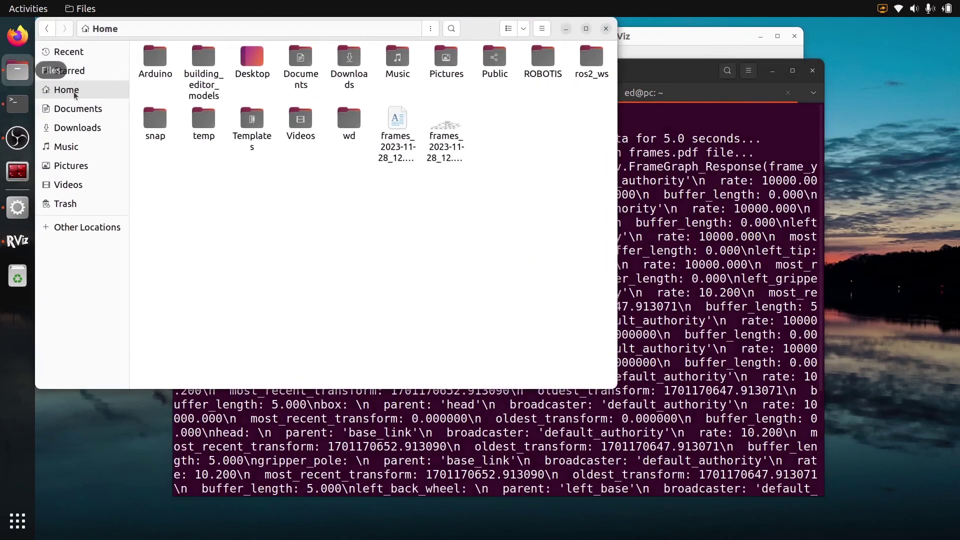
pyautogui.doubleClick(450, 125)
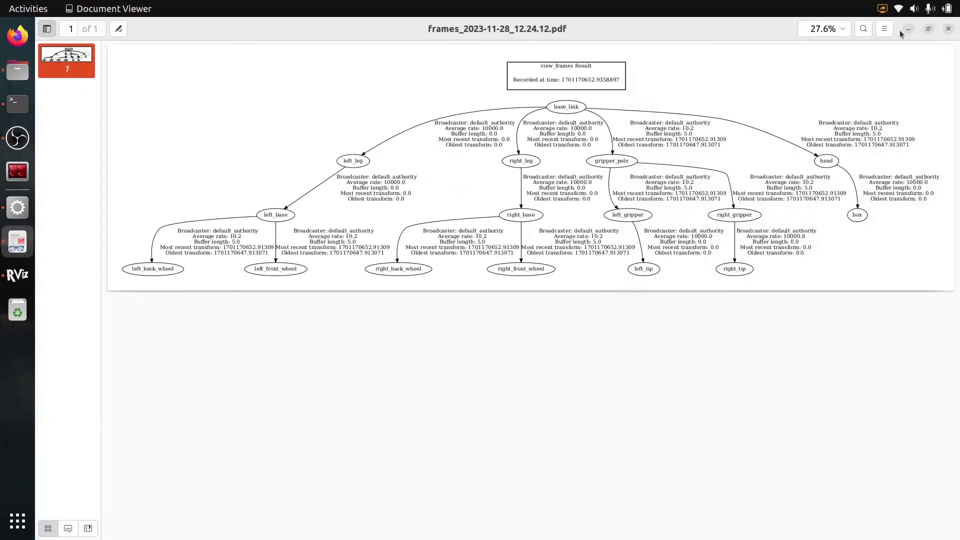
pyautogui.click(841, 31)
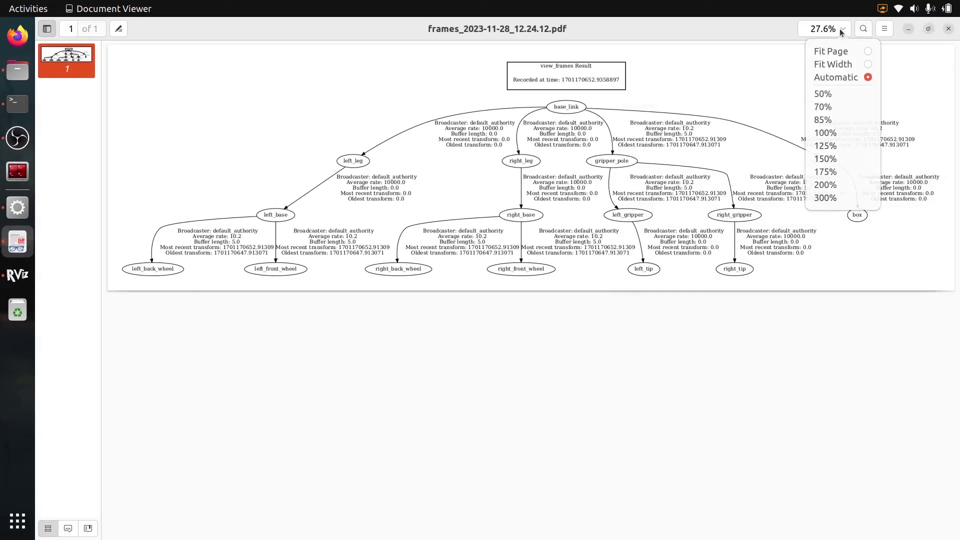
pyautogui.click(838, 107)
# Pan around the TF graph, highlighting the base_link node label
pyautogui.hscroll(10, 745, 476)
pyautogui.scroll(-3, 745, 475)
pyautogui.scroll(3, 641, 294)
pyautogui.hscroll(5, 641, 294)
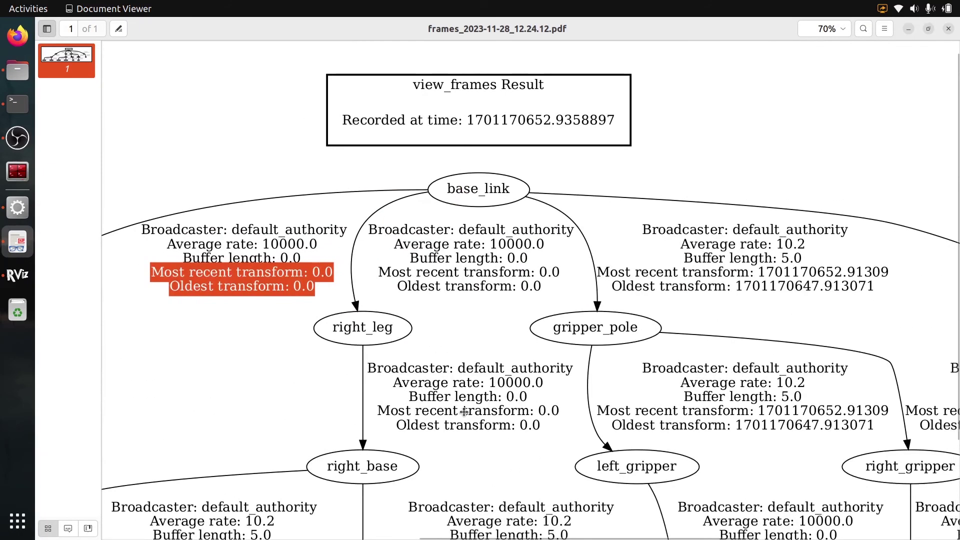
pyautogui.click(464, 403)
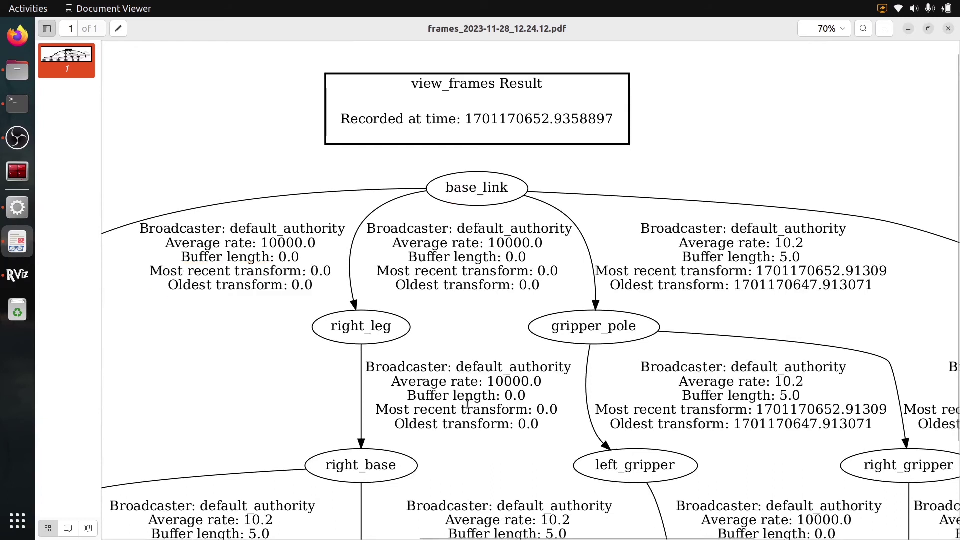
pyautogui.scroll(1, 467, 402)
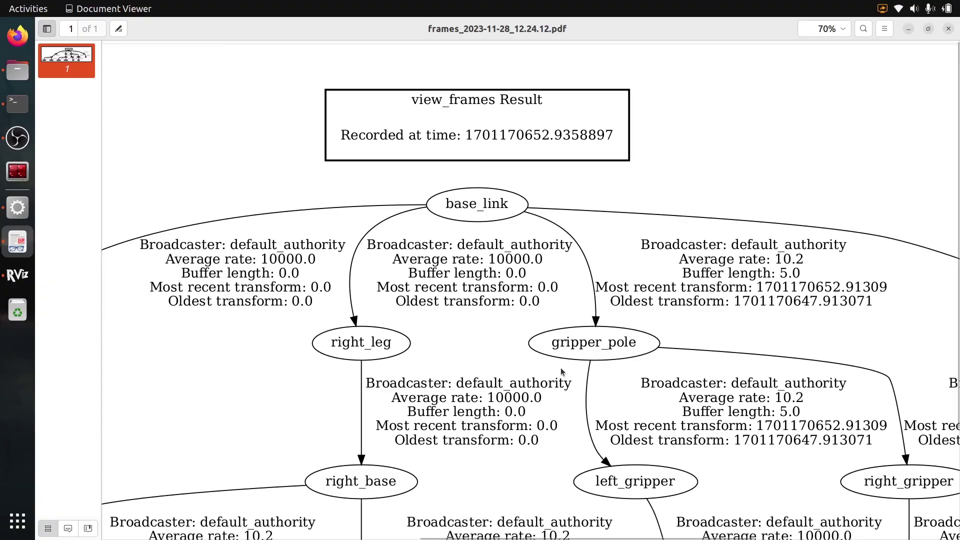
pyautogui.moveTo(444, 203); pyautogui.dragTo(506, 209)
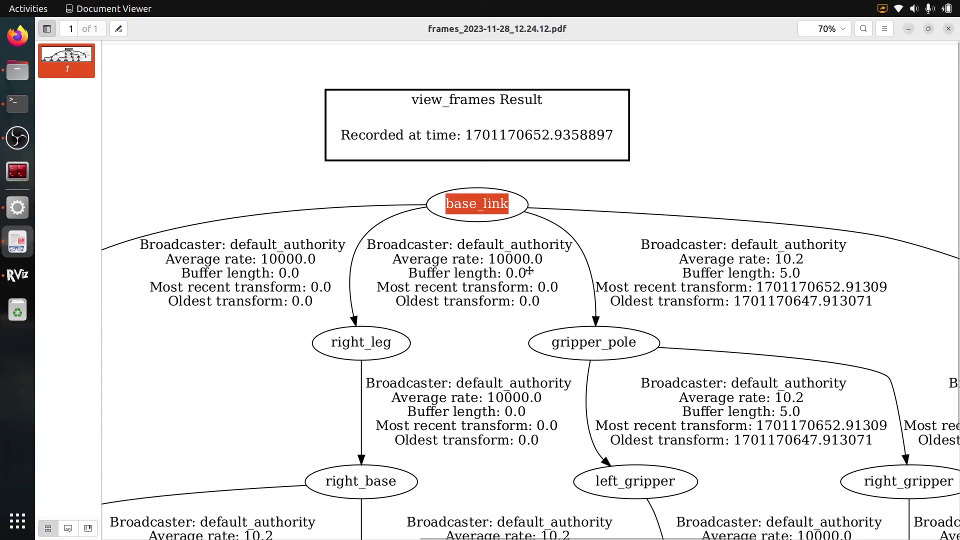
pyautogui.scroll(-5, 525, 265)
pyautogui.hscroll(2, 525, 265)
pyautogui.moveTo(291, 219); pyautogui.dragTo(354, 223)
pyautogui.scroll(-1, 335, 249)
pyautogui.hscroll(-2, 334, 249)
# Highlight the right_base, right_front_wheel and base_link labels and the transform timing lines
pyautogui.moveTo(385, 338); pyautogui.dragTo(460, 343)
pyautogui.moveTo(358, 487); pyautogui.dragTo(484, 487)
pyautogui.click(485, 487)
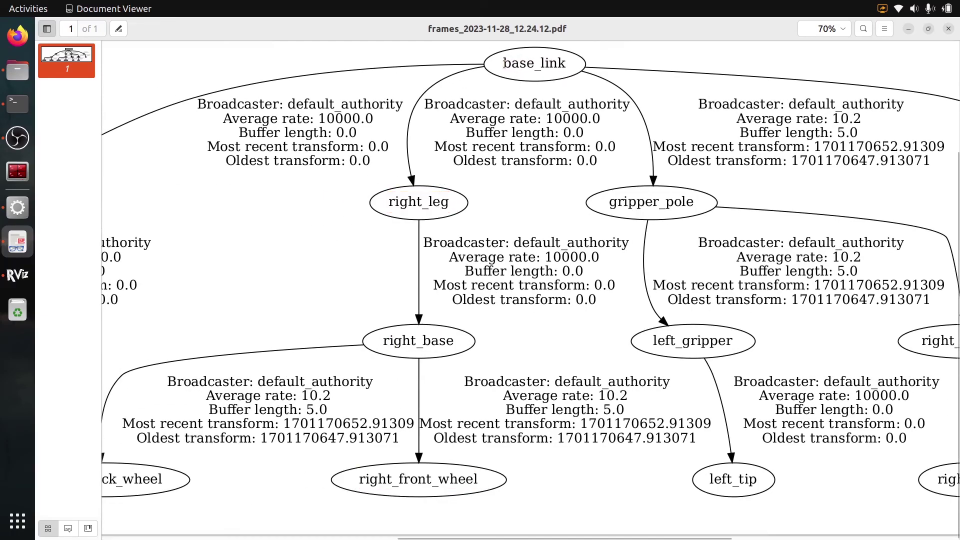
pyautogui.moveTo(503, 63); pyautogui.dragTo(559, 65)
pyautogui.moveTo(362, 475); pyautogui.dragTo(481, 476)
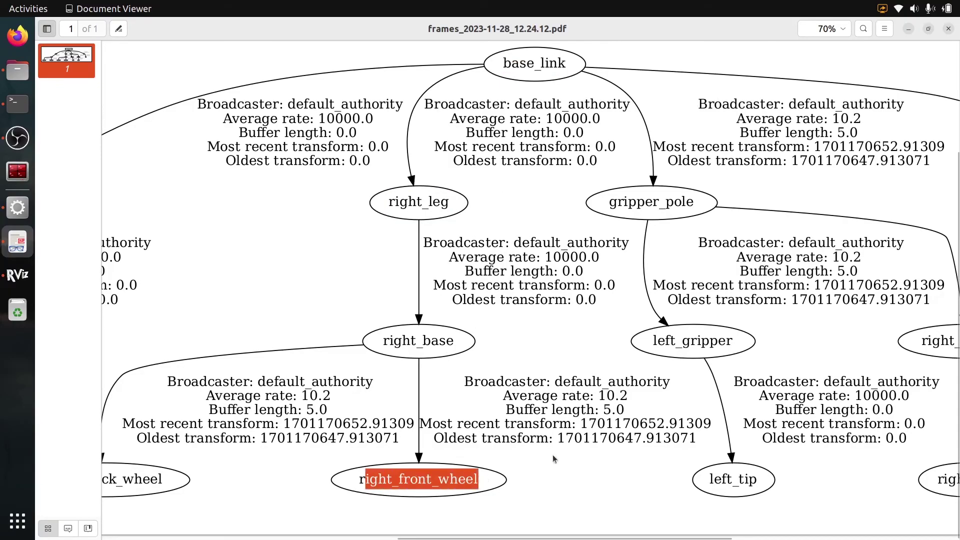
pyautogui.moveTo(594, 443); pyautogui.dragTo(675, 424)
# Pan the graph over to the left_leg branch
pyautogui.moveTo(735, 265); pyautogui.dragTo(247, 245, button='middle')
pyautogui.hscroll(-18, 657, 300)
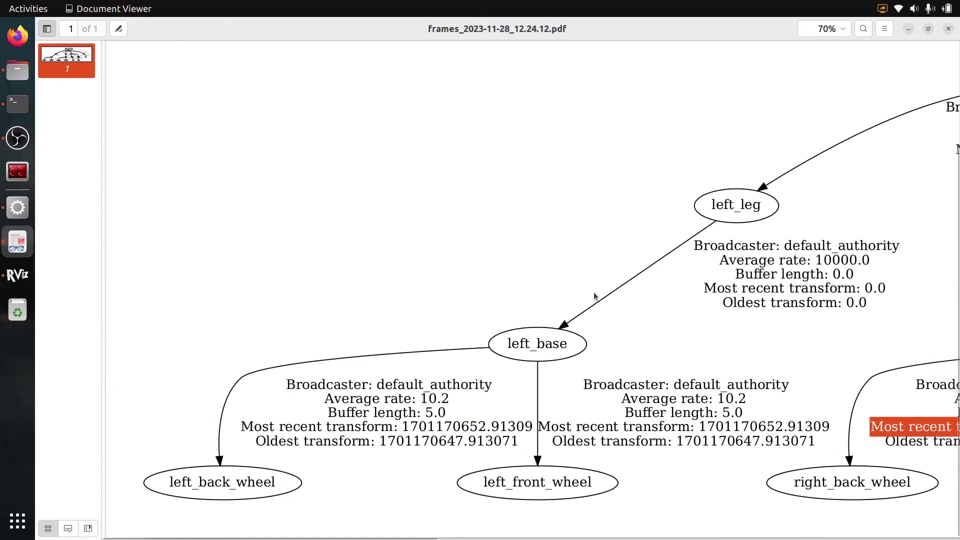
pyautogui.hscroll(15, 656, 300)
pyautogui.moveTo(550, 283); pyautogui.dragTo(467, 278)
pyautogui.moveTo(758, 212); pyautogui.dragTo(597, 217, button='middle')
# Bring RViz back in front of the PDF and zoom the 3-D view out slightly
pyautogui.click(17, 275)
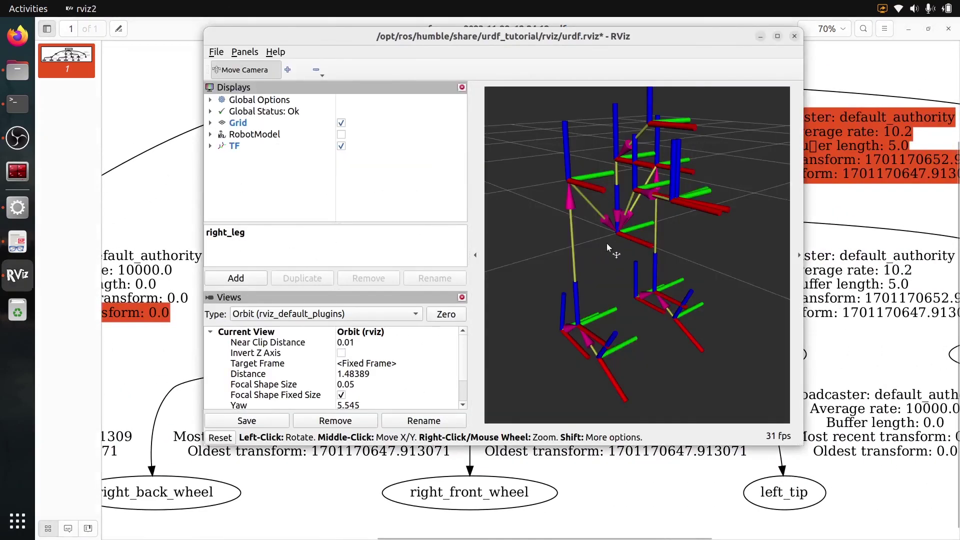
pyautogui.scroll(-2, 611, 242)
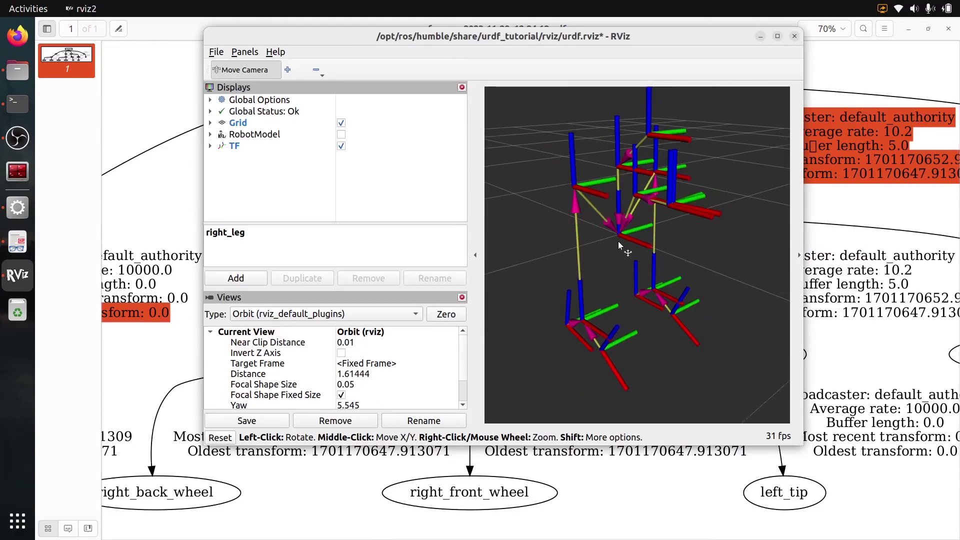